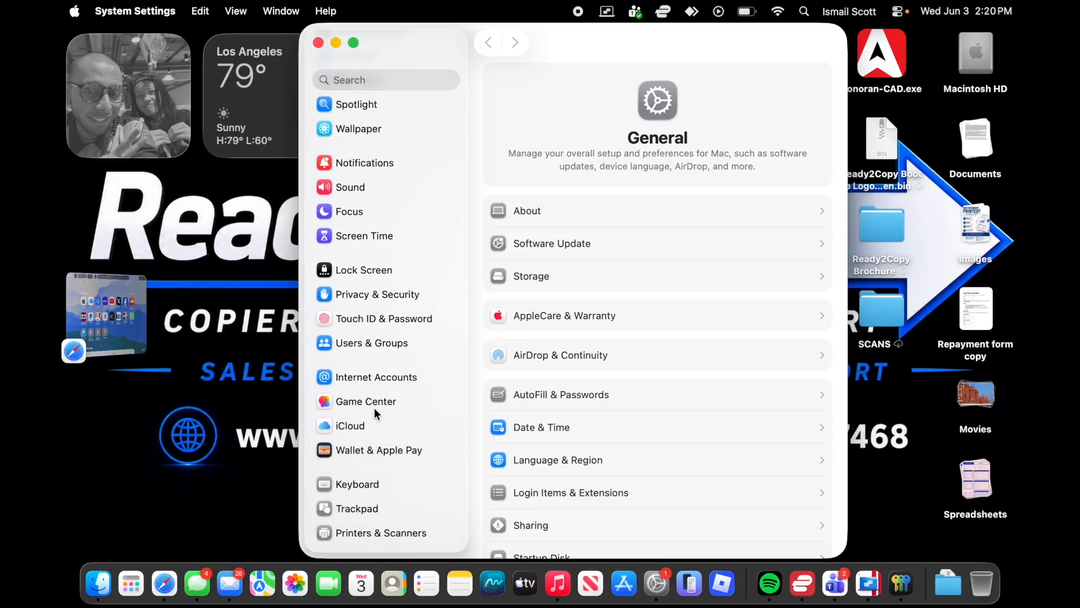
Open the Printers & Scanners settings, check the printers available to add, and close the Add Printer window.
left_click(393, 537)
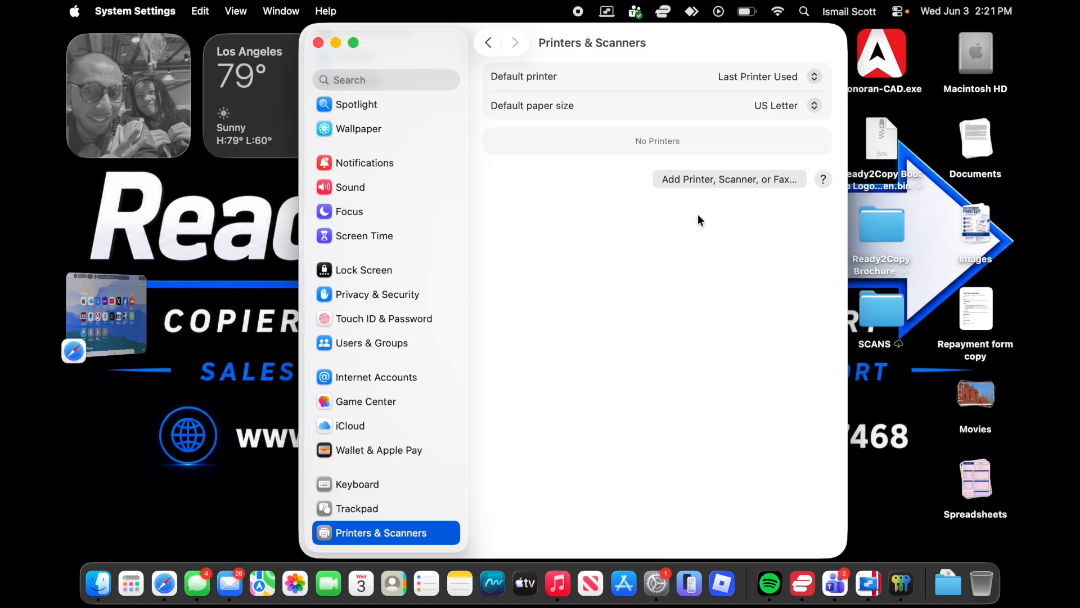
left_click(716, 180)
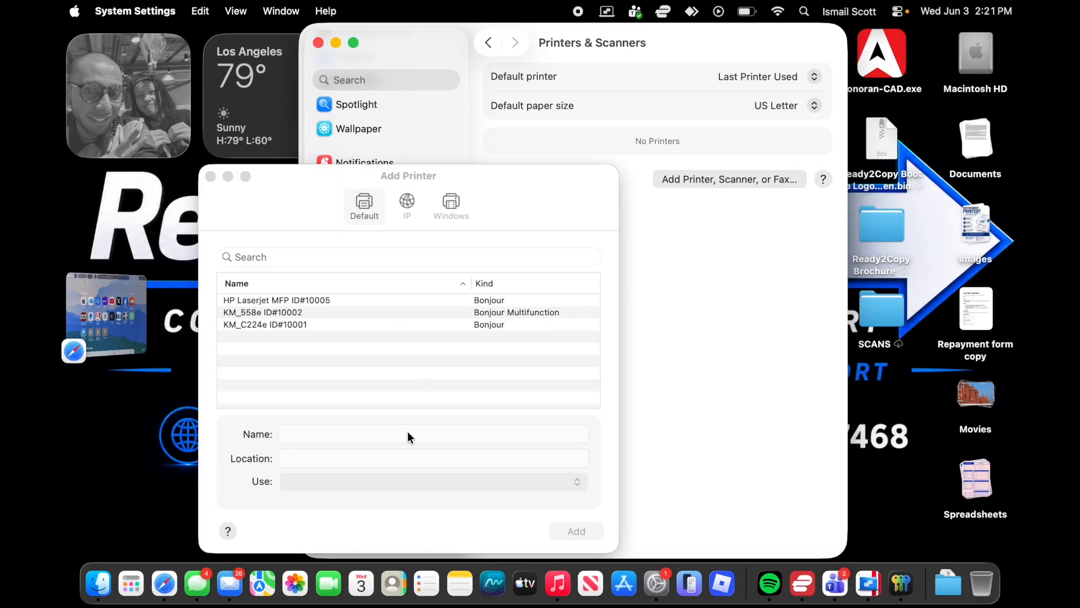
left_click(209, 176)
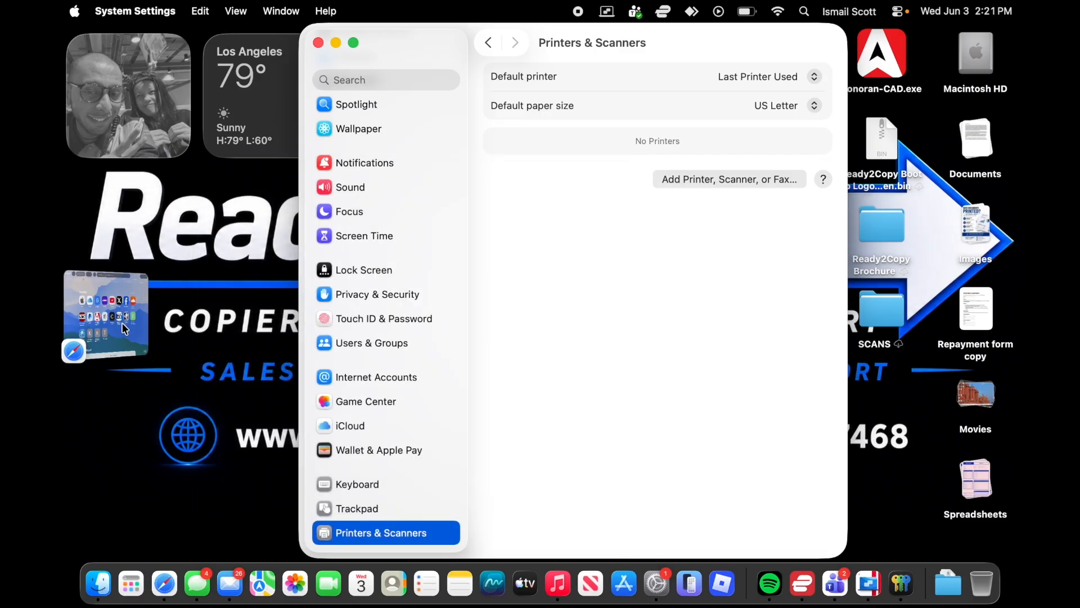
left_click(122, 324)
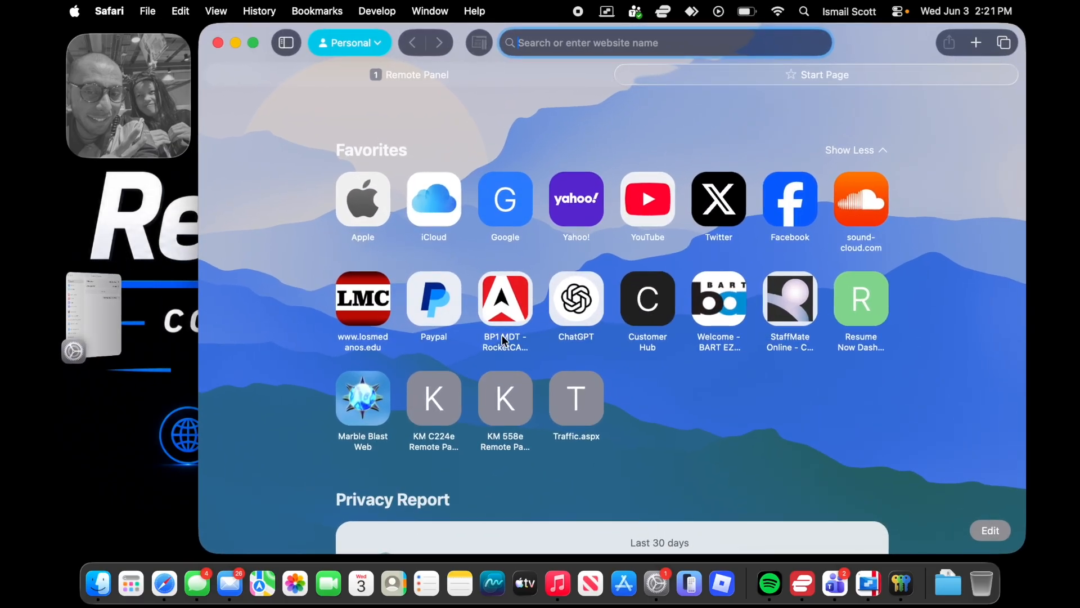
type("w")
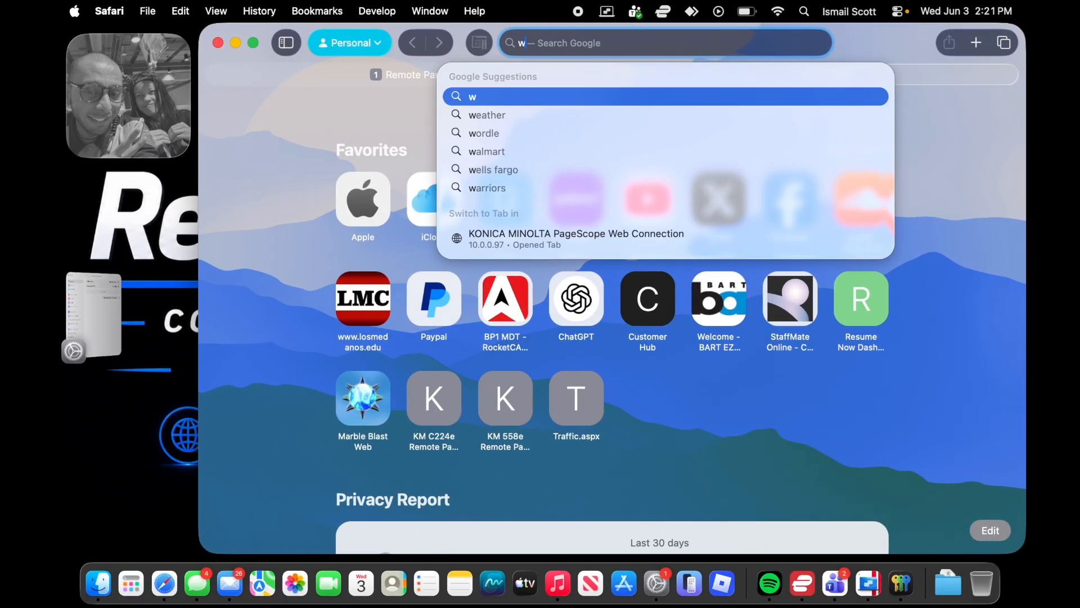
type("ww.google.com")
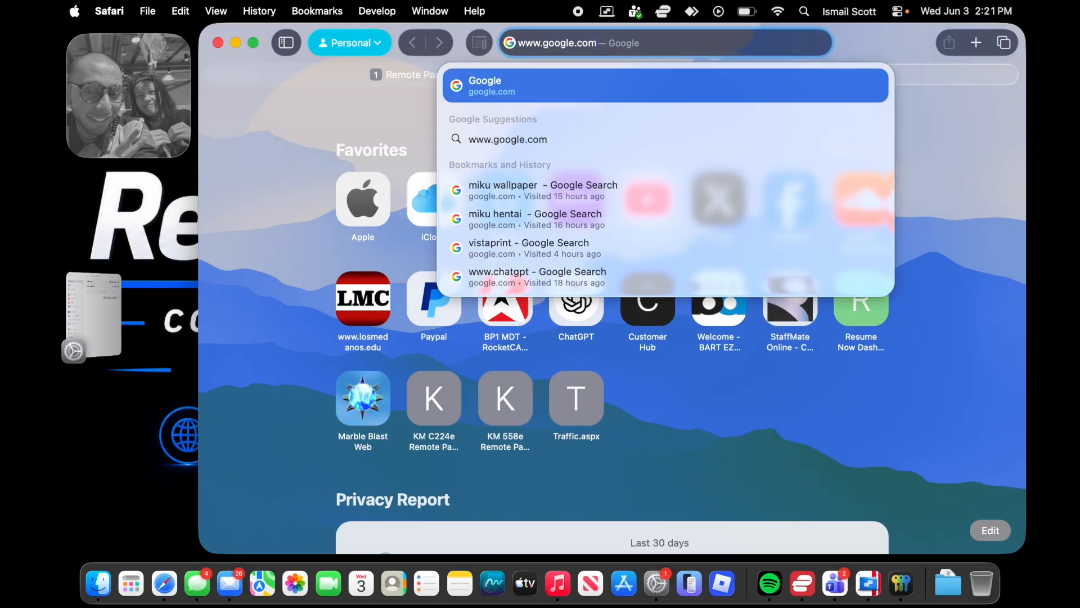
key("Return")
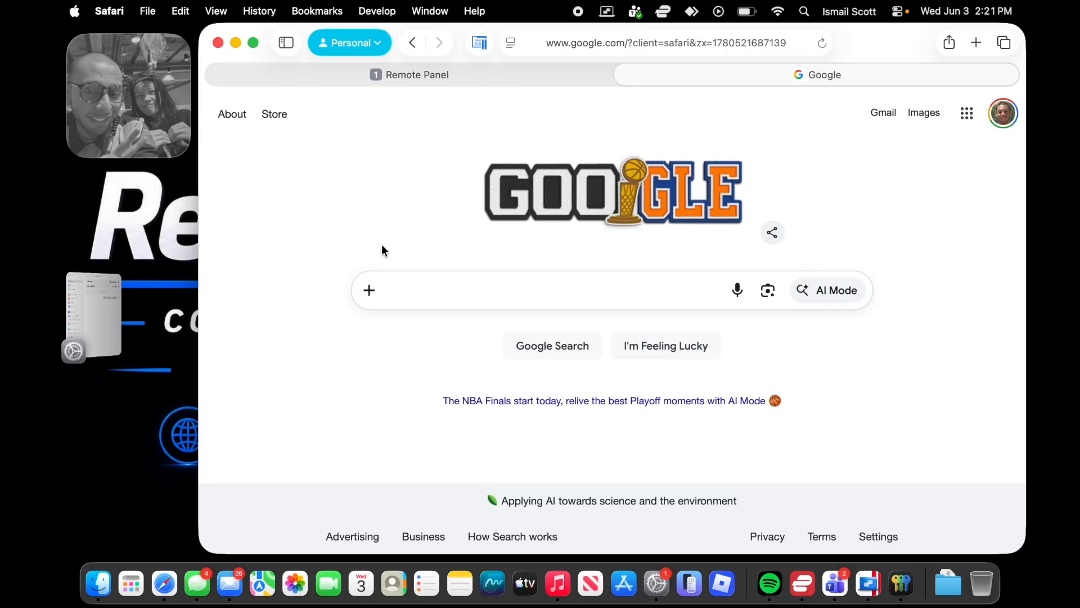
Search Google for "konica minolta printer drivers" and open Konica Minolta's Drivers & Downloads result.
type("Konica Mino")
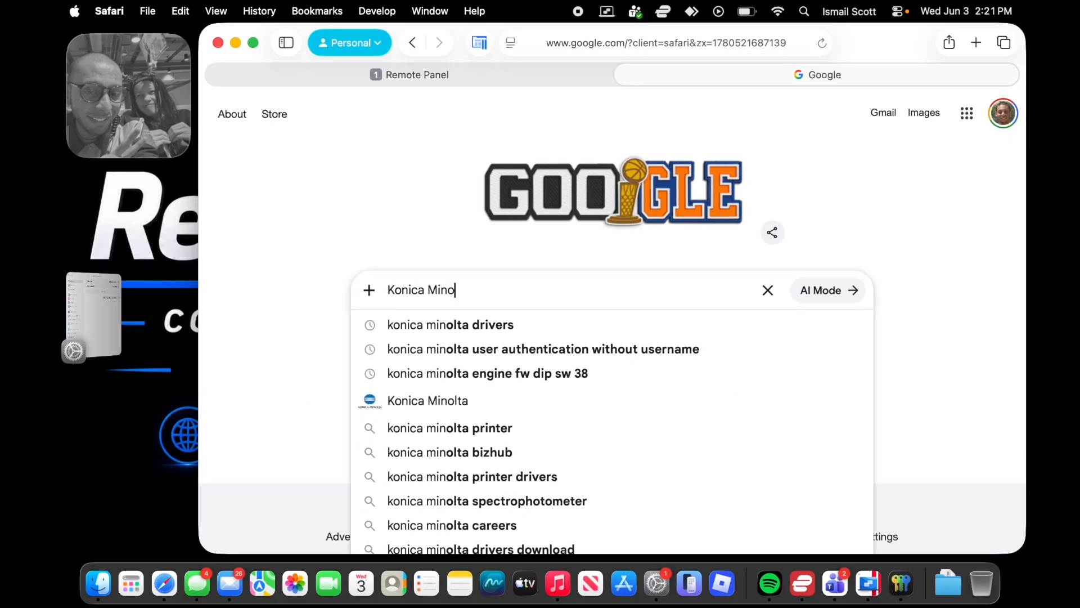
type("lta printer")
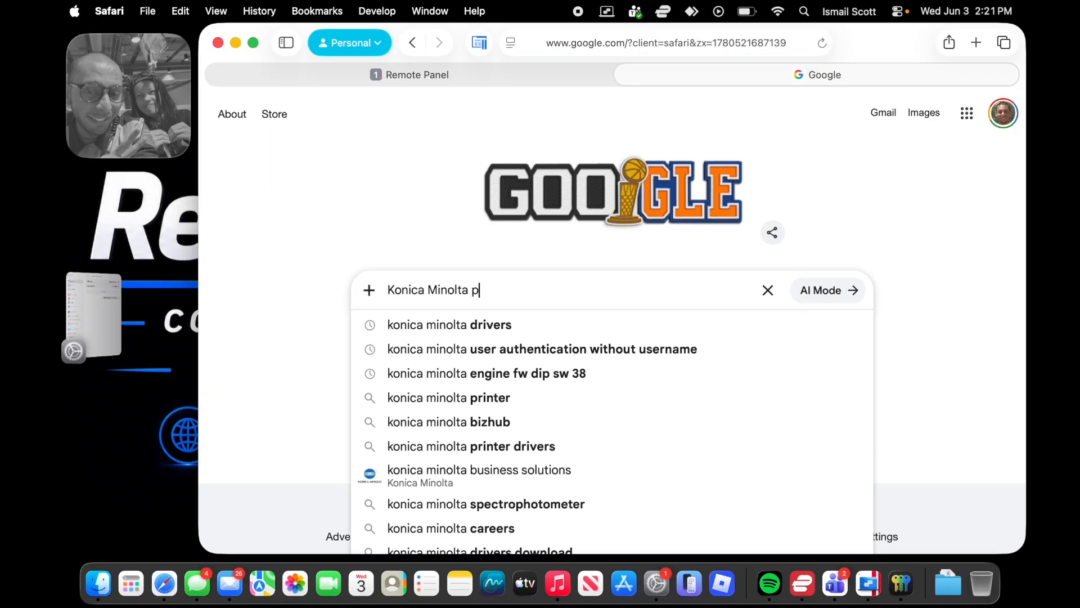
key("Down")
key("Down")
key("Return")
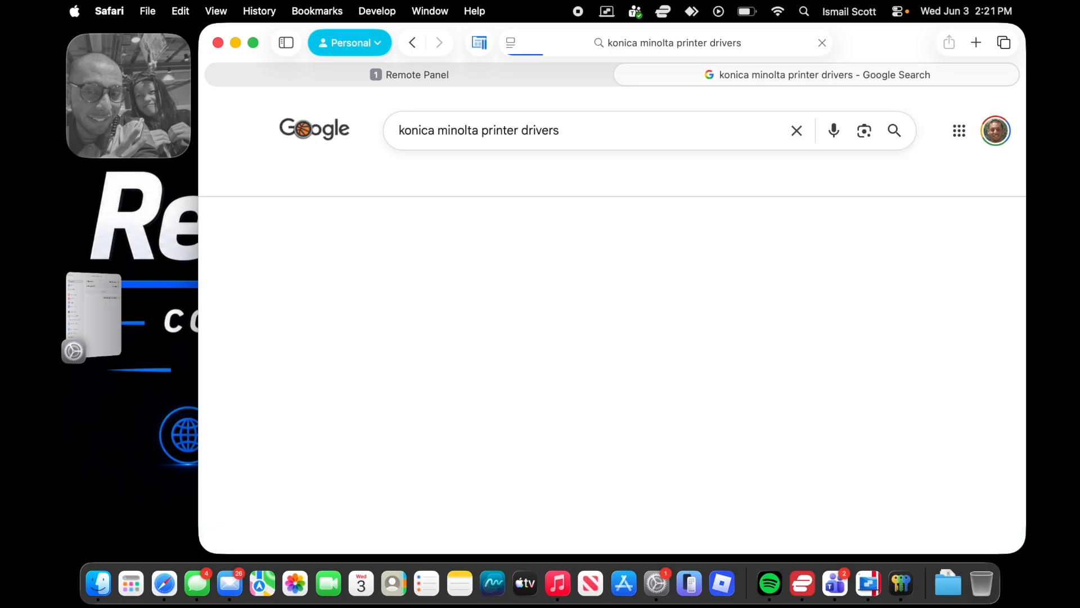
left_click(327, 266)
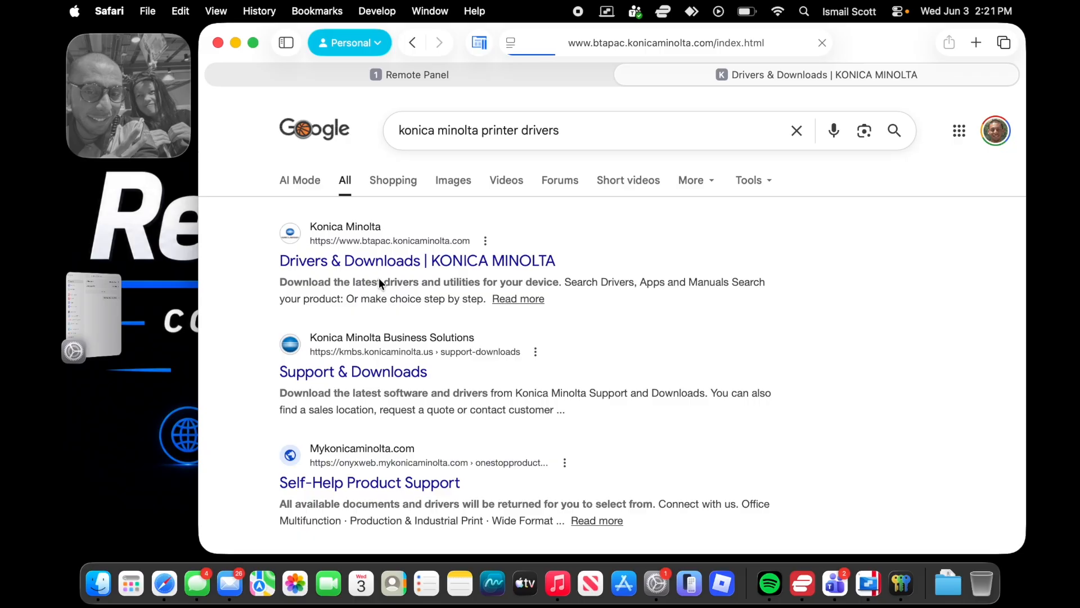
Search the product drivers for 558e, choose the bizhub 558e model, and load its downloads.
scroll(379, 278, "down", 2)
left_click(347, 329)
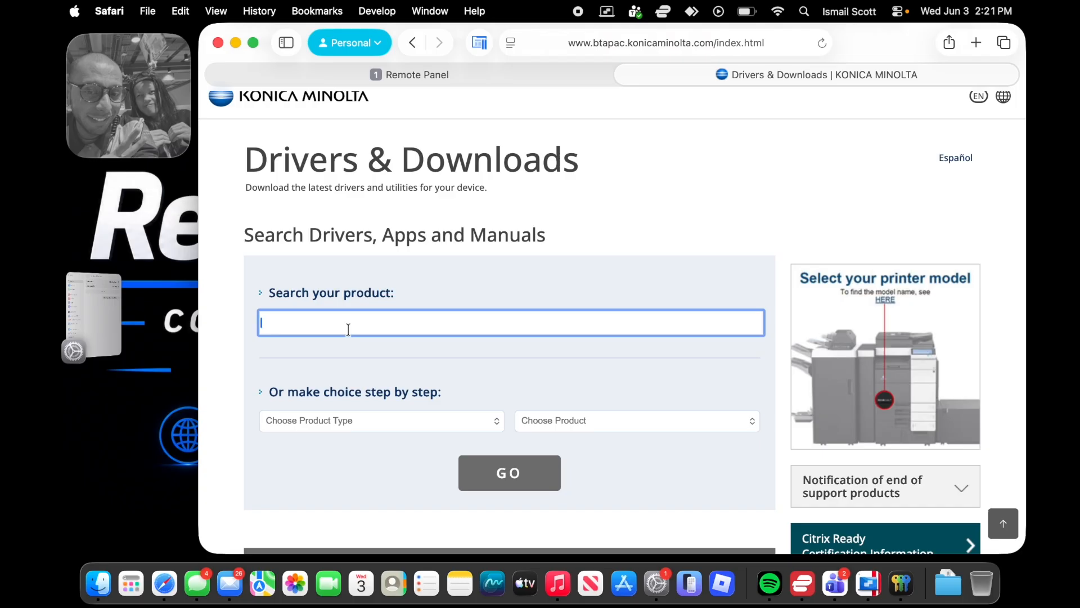
type("558e")
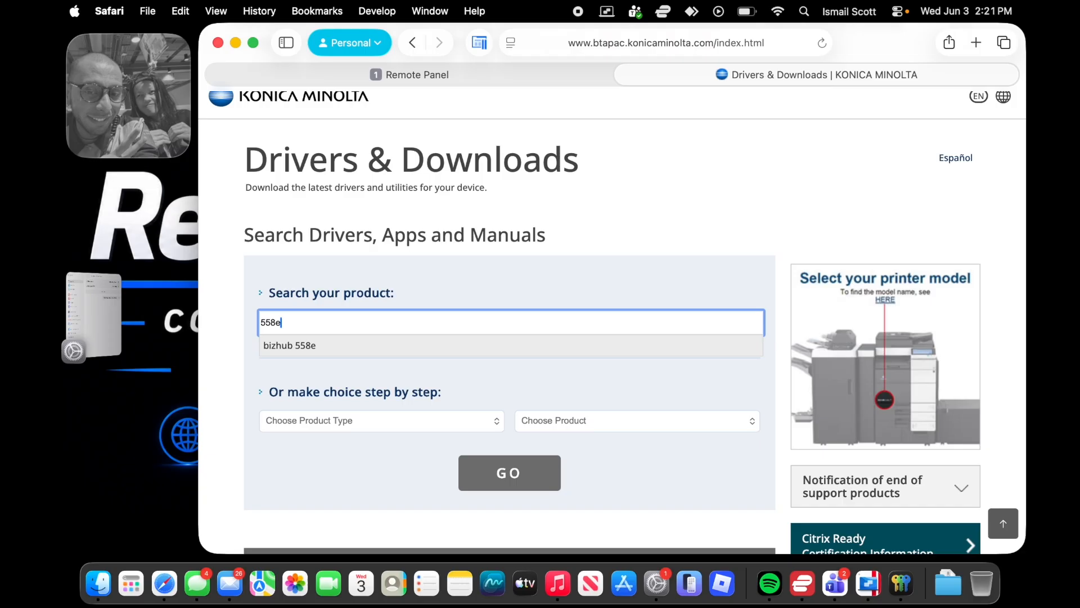
left_click(341, 345)
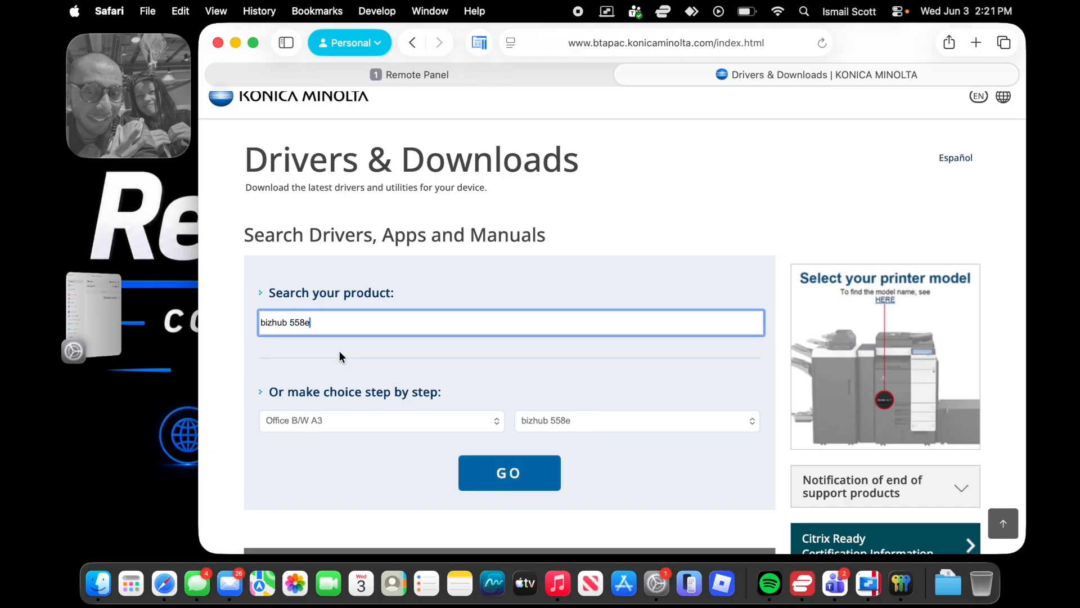
left_click(519, 477)
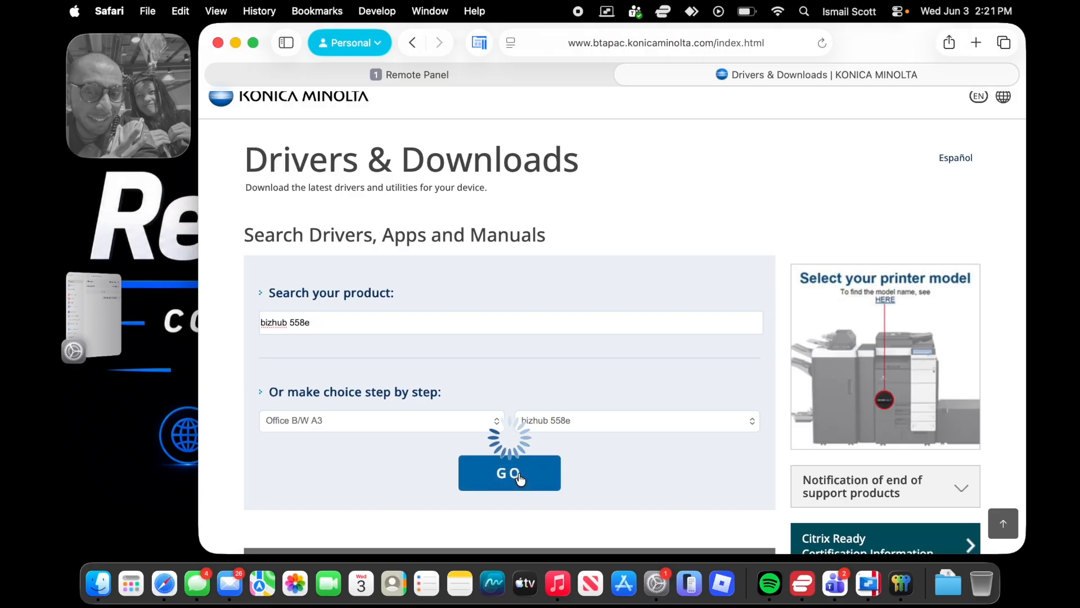
Set the operating system for the bizhub 558e drivers to macOS Sequoia 15.
scroll(520, 479, "down", 3)
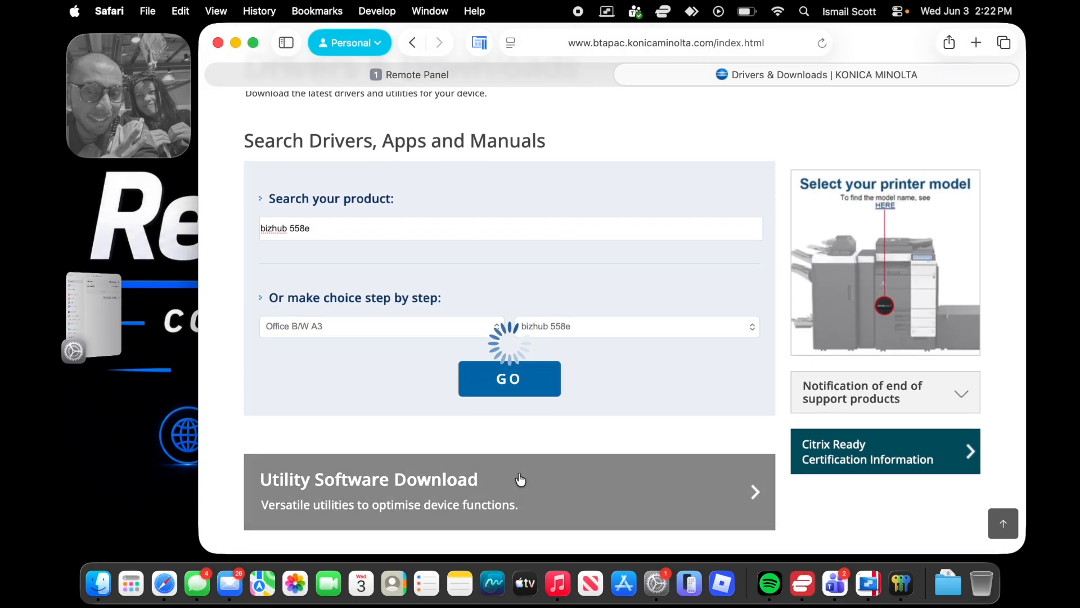
scroll(520, 479, "down", 3)
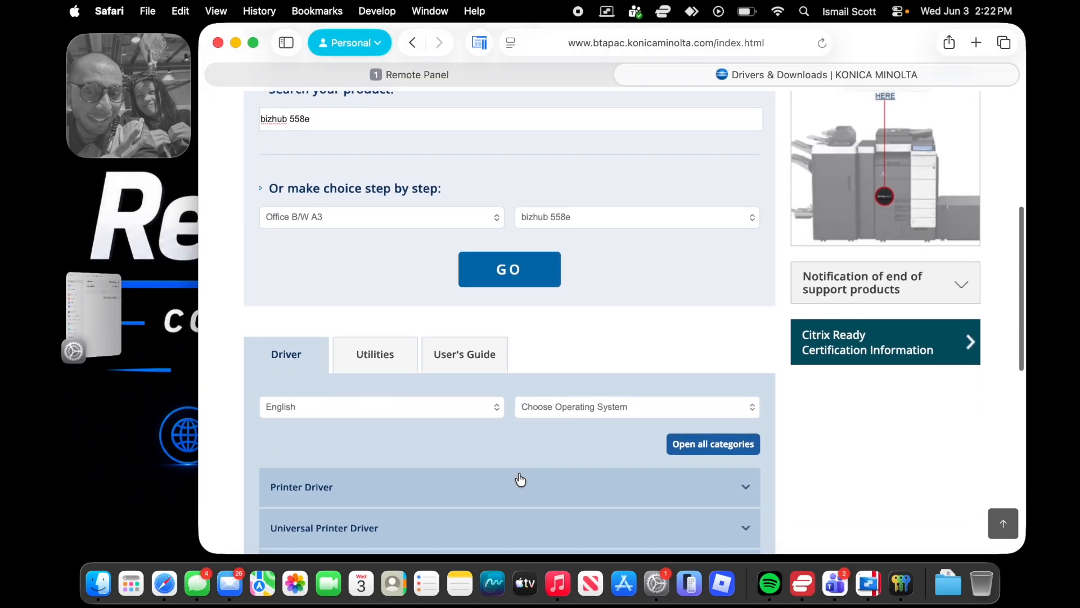
scroll(520, 479, "down", 3)
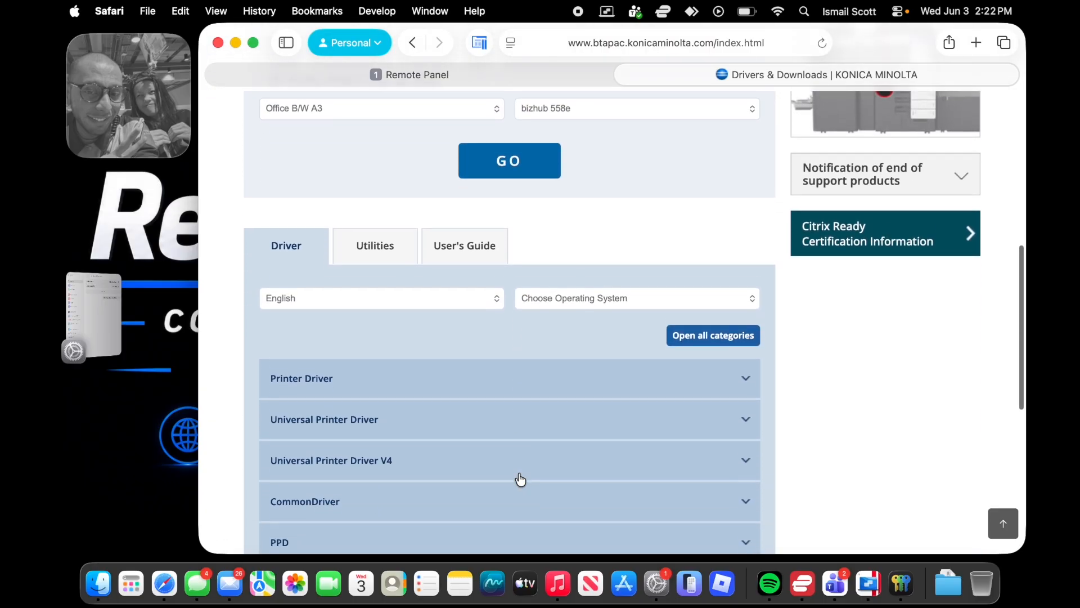
left_click(571, 294)
scroll(572, 293, "down", 10)
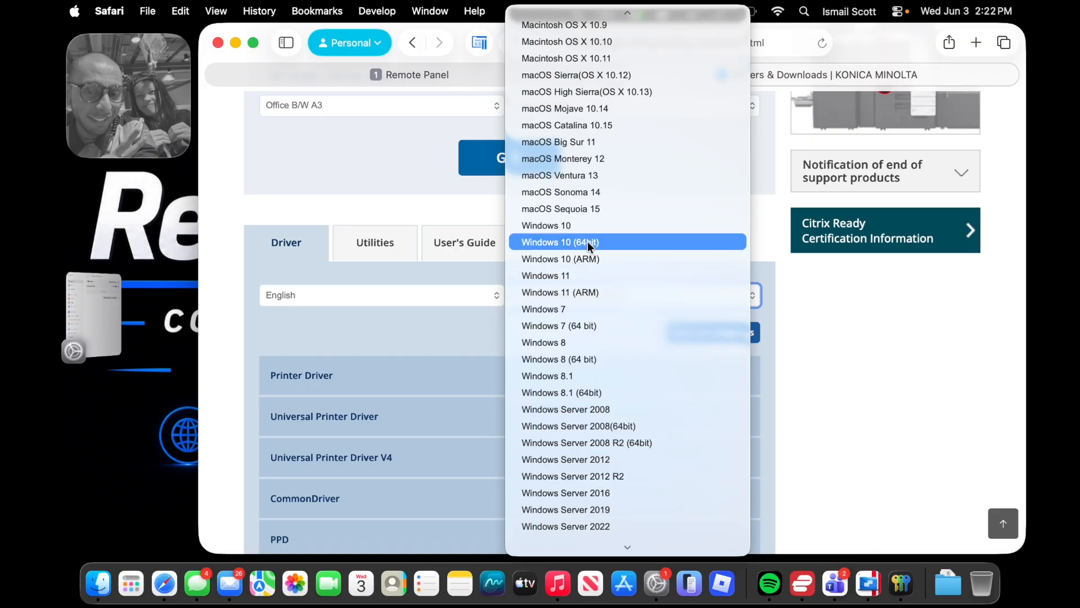
left_click(597, 208)
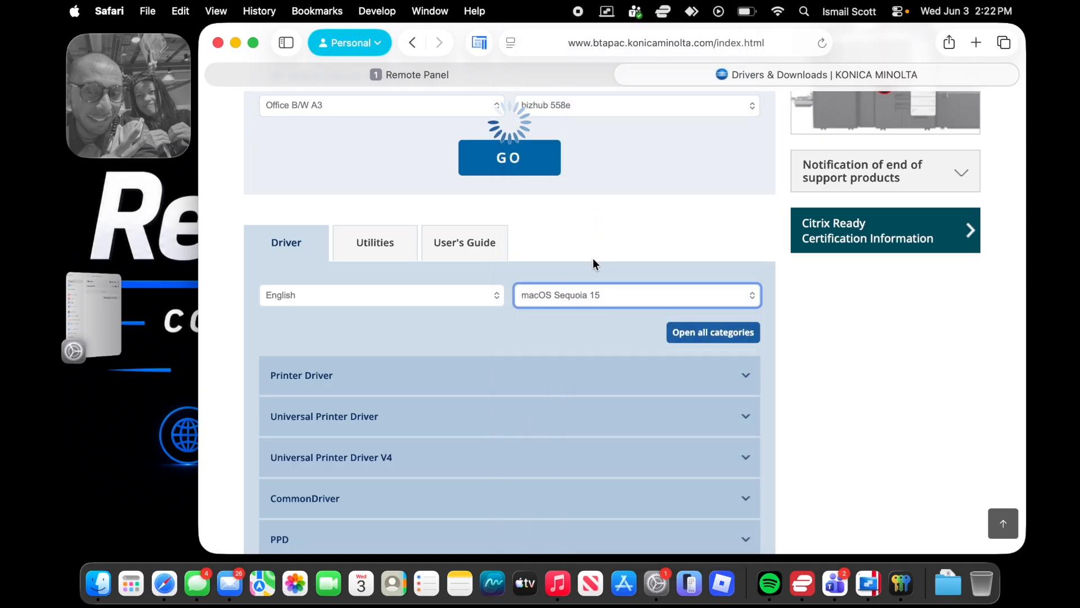
left_click(567, 295)
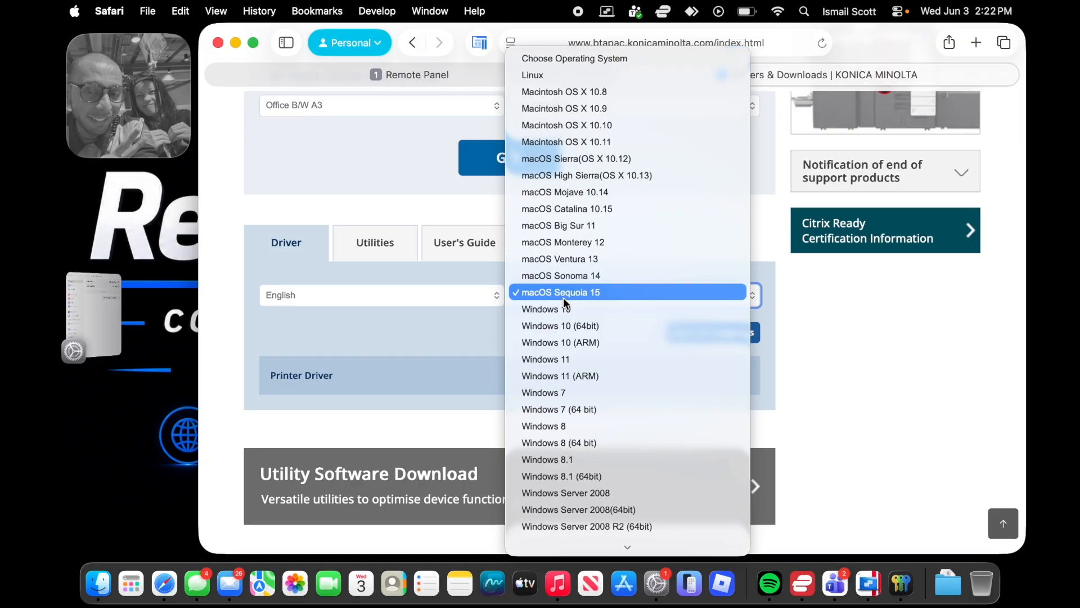
left_click(563, 298)
Accept the license agreement for the PostScript printer driver and download IT5BWPSMACOS_1190AMU.dmg.
left_click(401, 376)
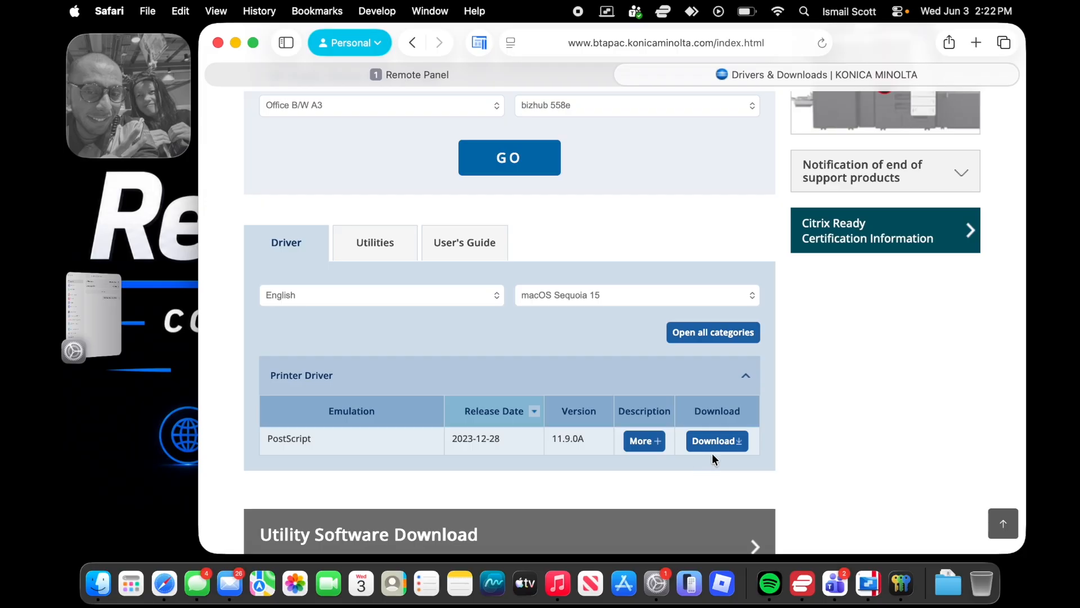
left_click(733, 443)
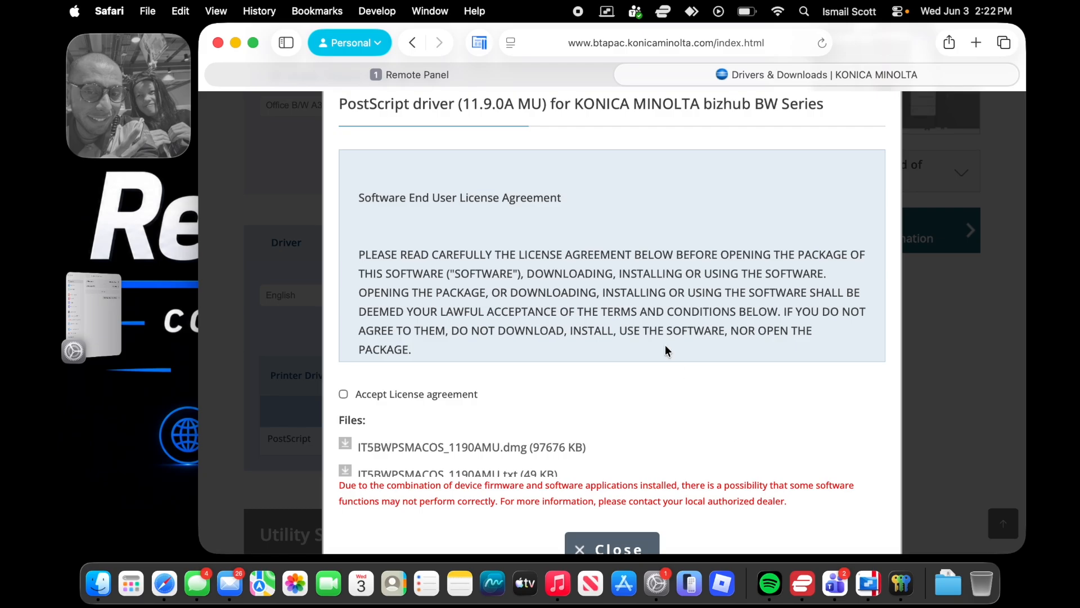
left_click(353, 393)
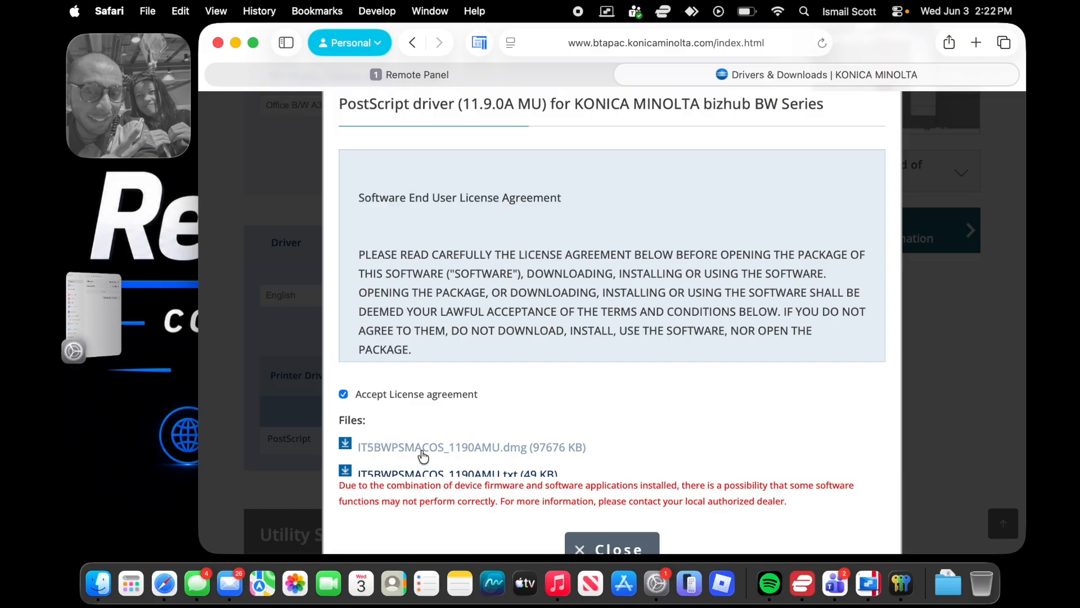
left_click(421, 449)
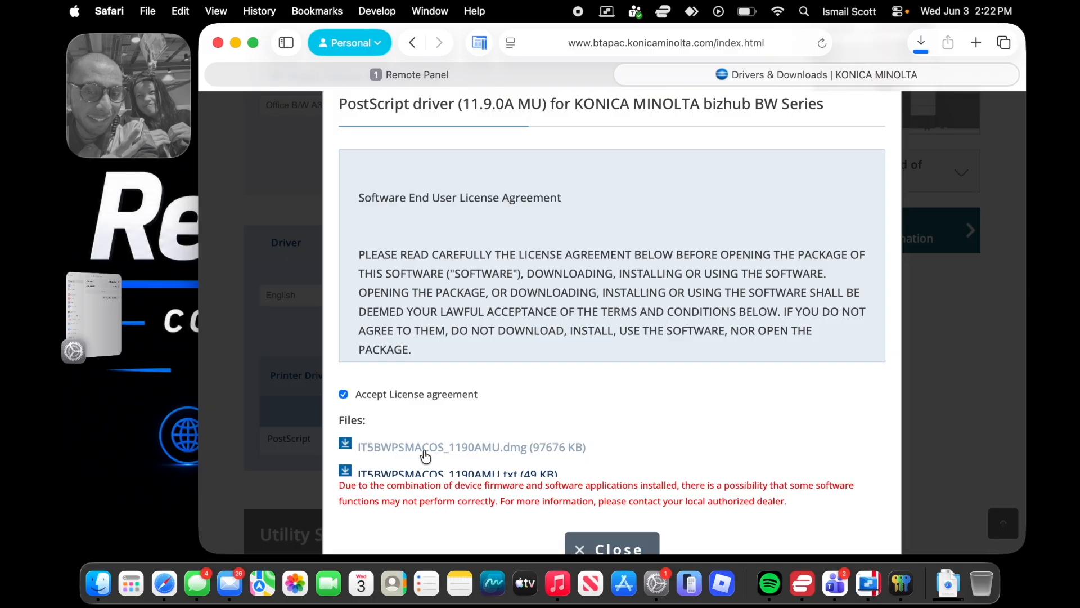
Open the downloaded IT5BWPSMACOS_1190AMU.dmg disk image and minimize the browser window.
left_click(921, 42)
left_click(870, 117)
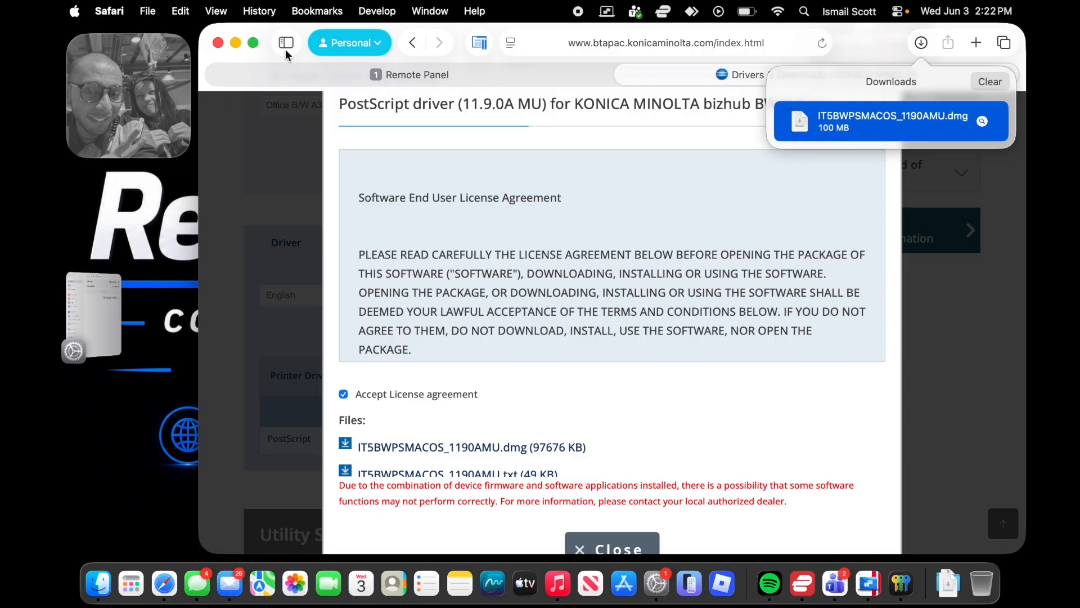
left_click(236, 43)
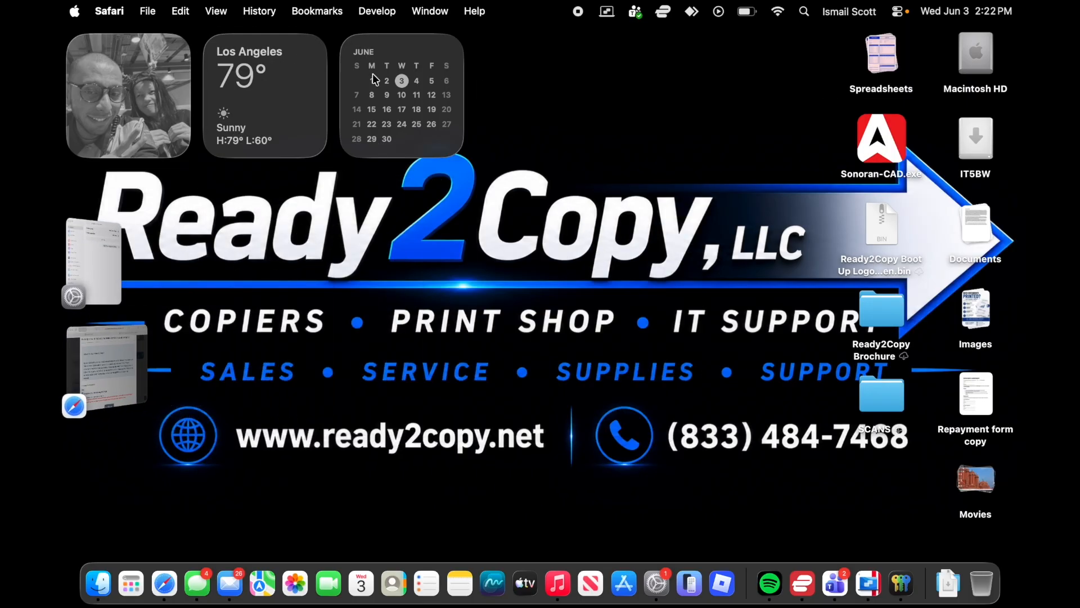
Open the IT5BW disk on the desktop and launch the 958_658e_558_368_367_11.pkg installer.
left_click(977, 145)
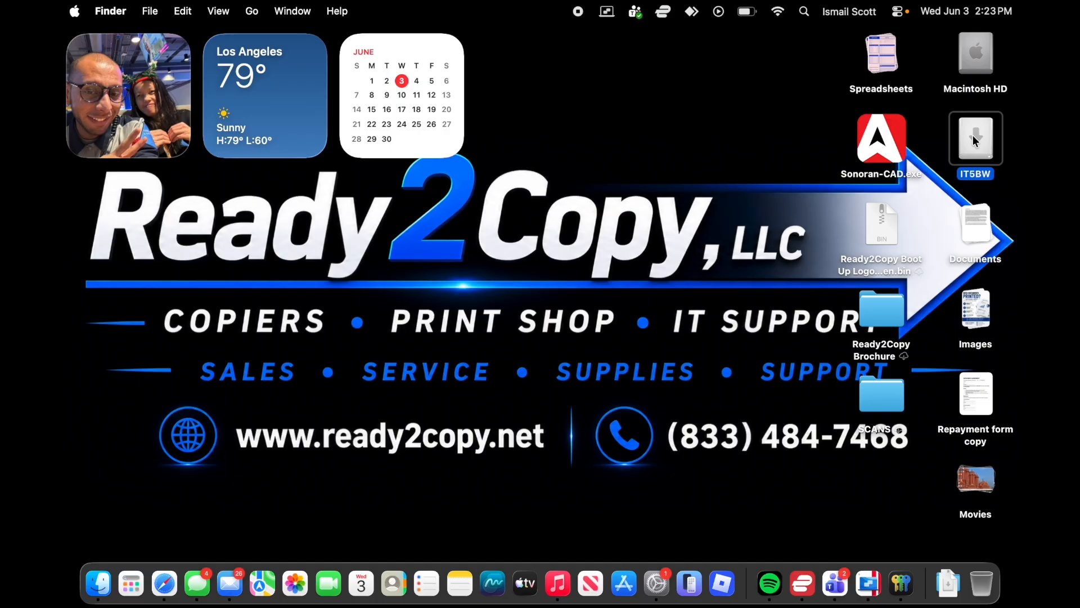
double_click(975, 140)
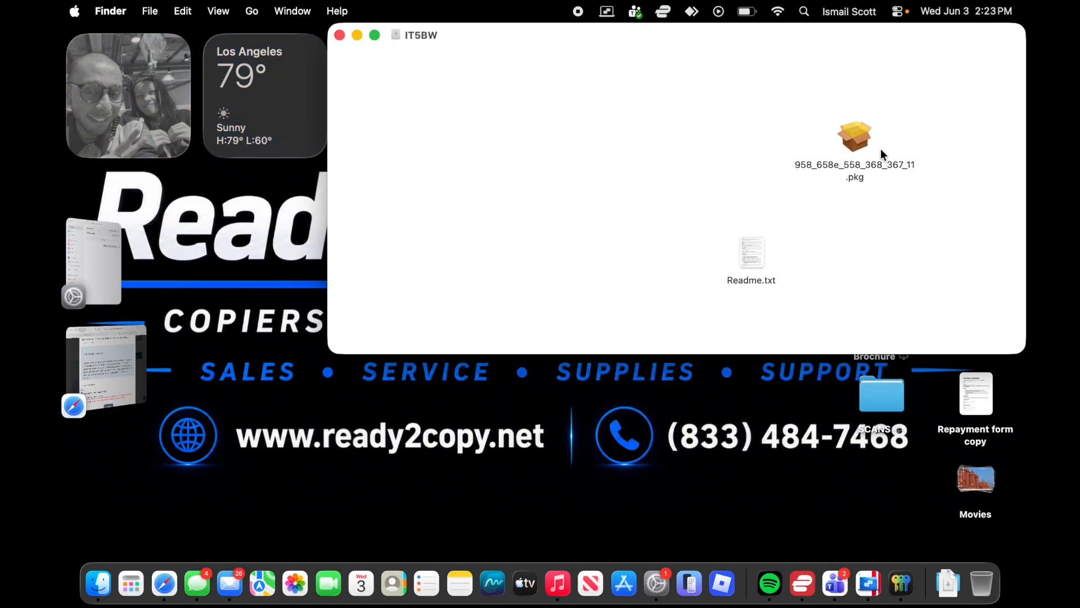
double_click(853, 137)
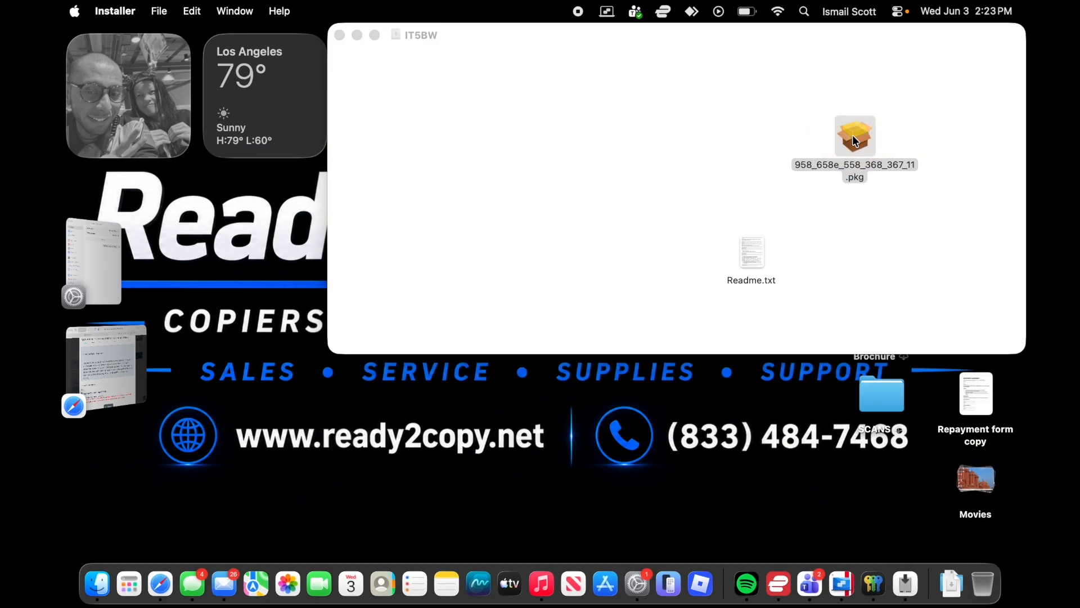
left_click(853, 136)
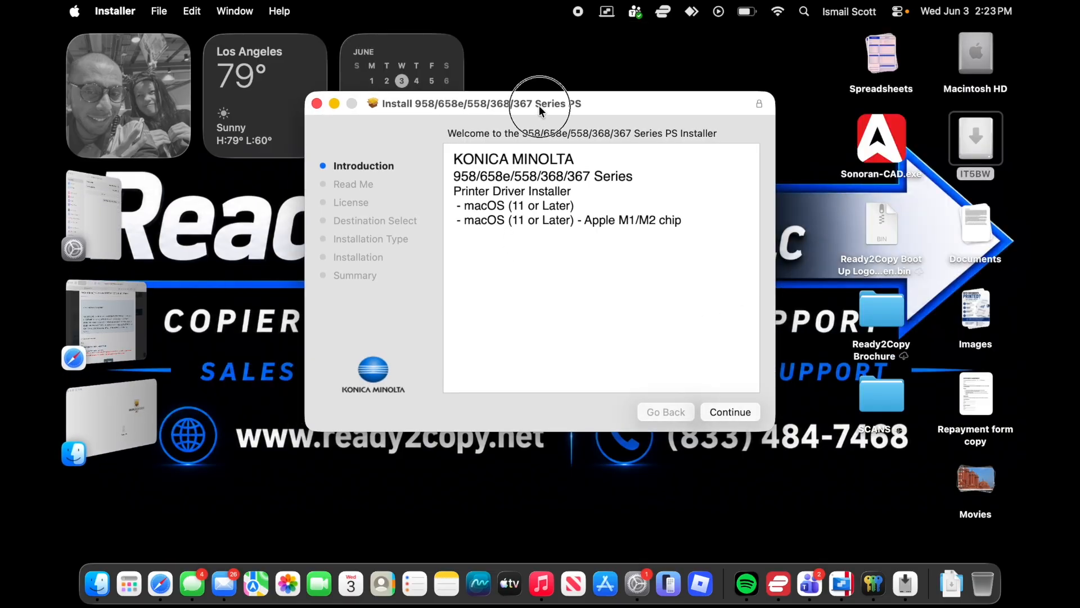
Proceed through the installer's introduction and read-me pages and agree to the software license.
left_click(737, 410)
left_click(737, 411)
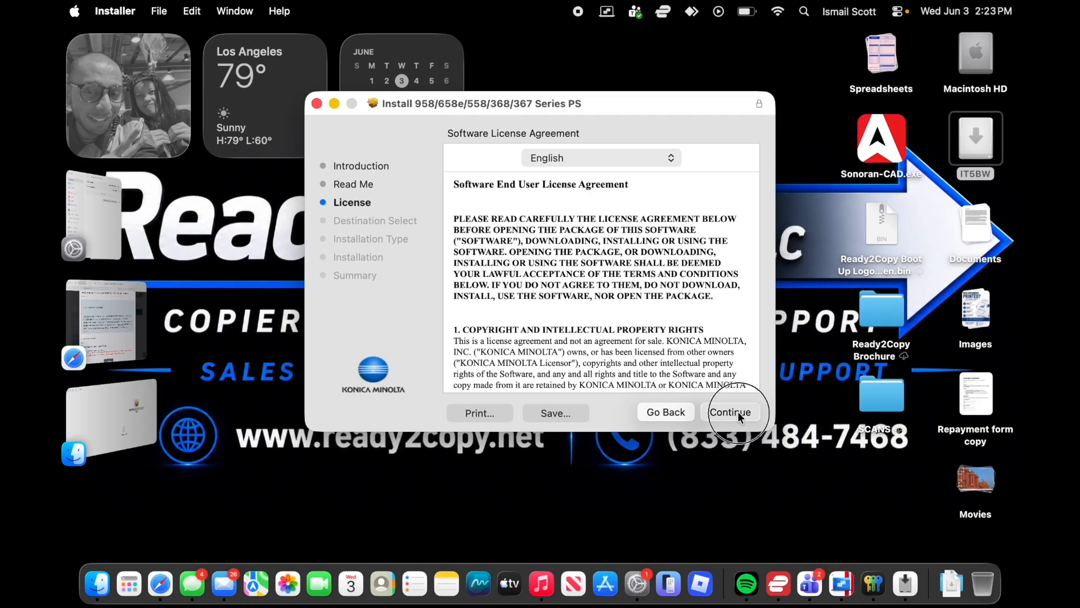
left_click(737, 411)
left_click(690, 305)
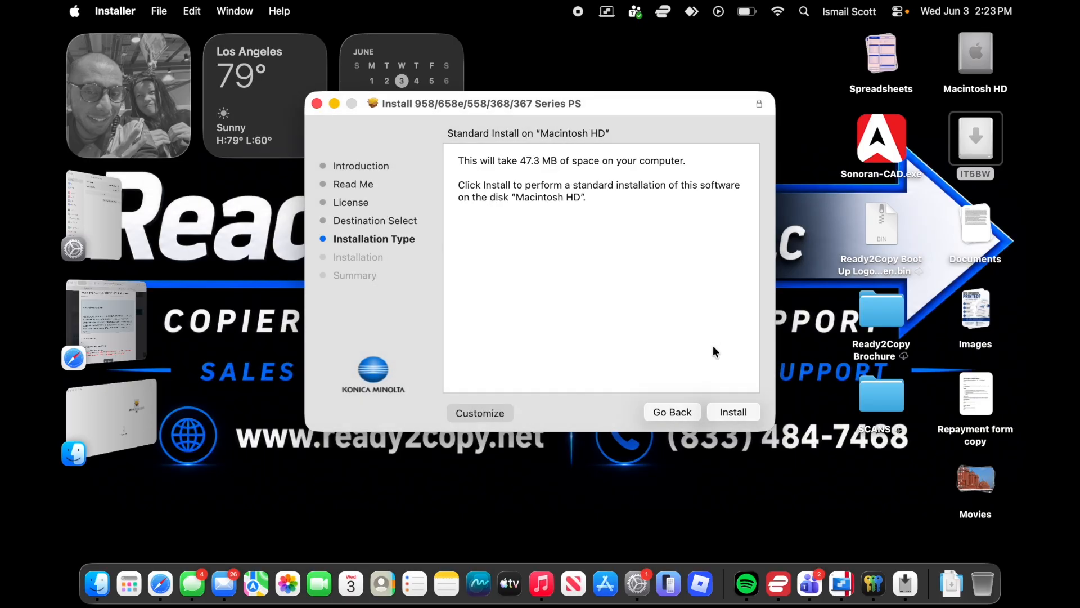
Start the standard installation on Macintosh HD and authorize it with the account password.
left_click(736, 413)
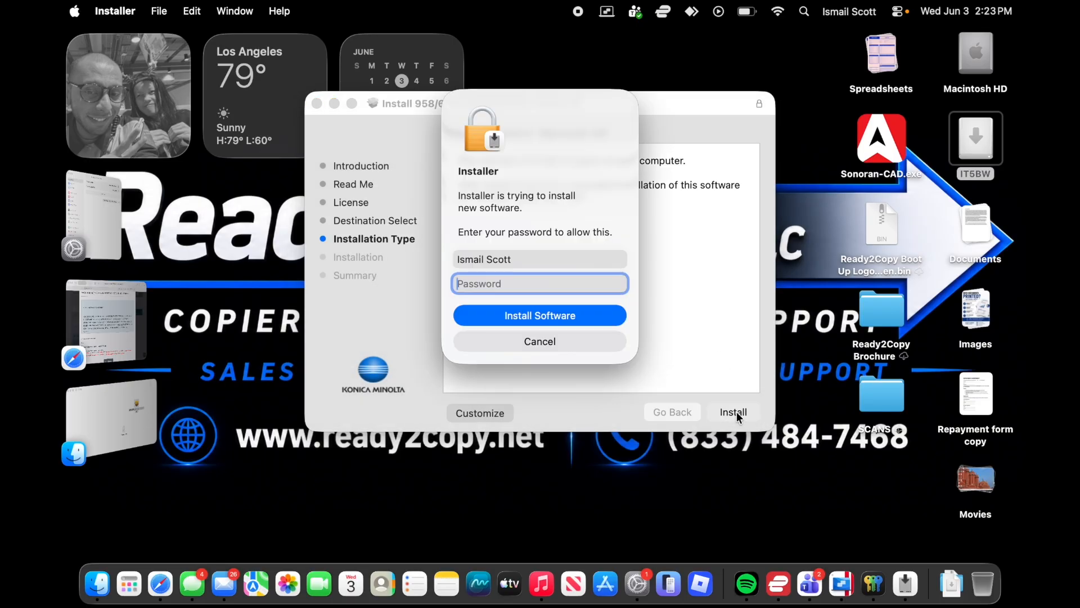
type("*********")
key("Return")
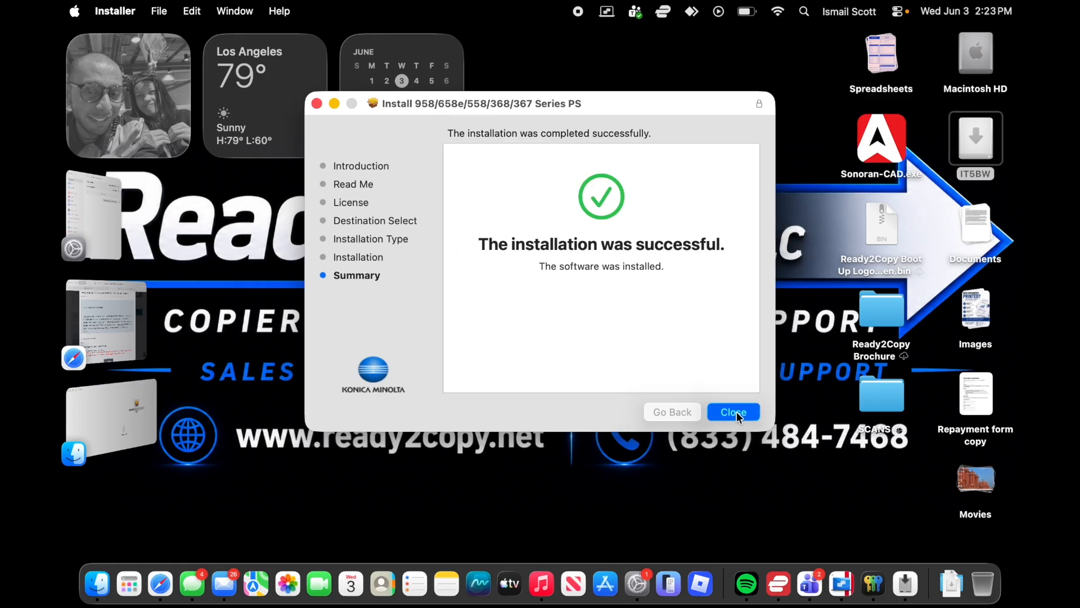
Close the finished installer and the IT5BW disk window, and eject the IT5BW disk from the desktop.
left_click(734, 411)
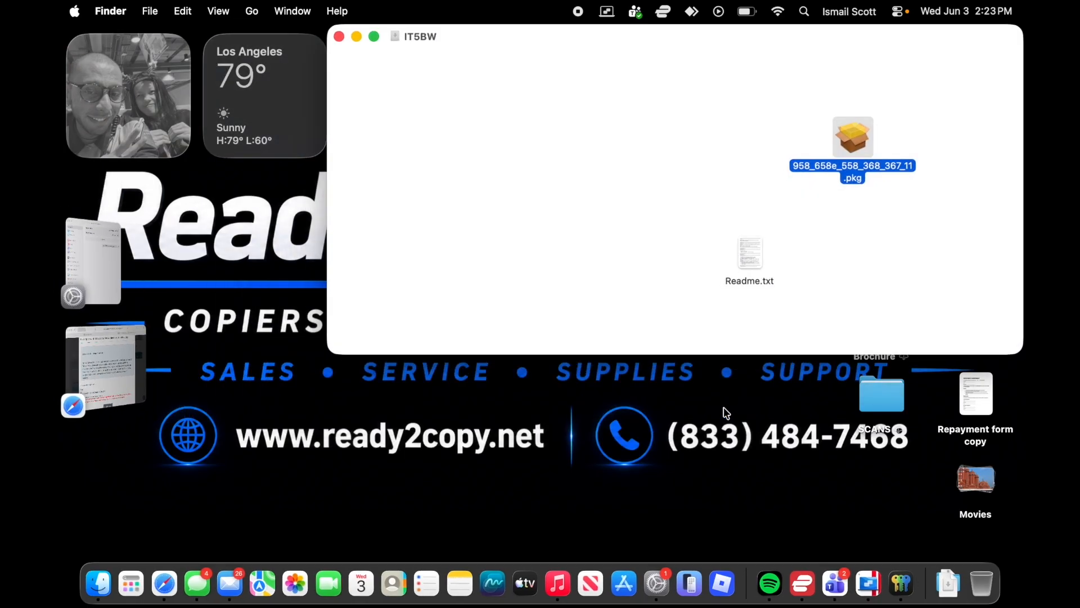
left_click(339, 35)
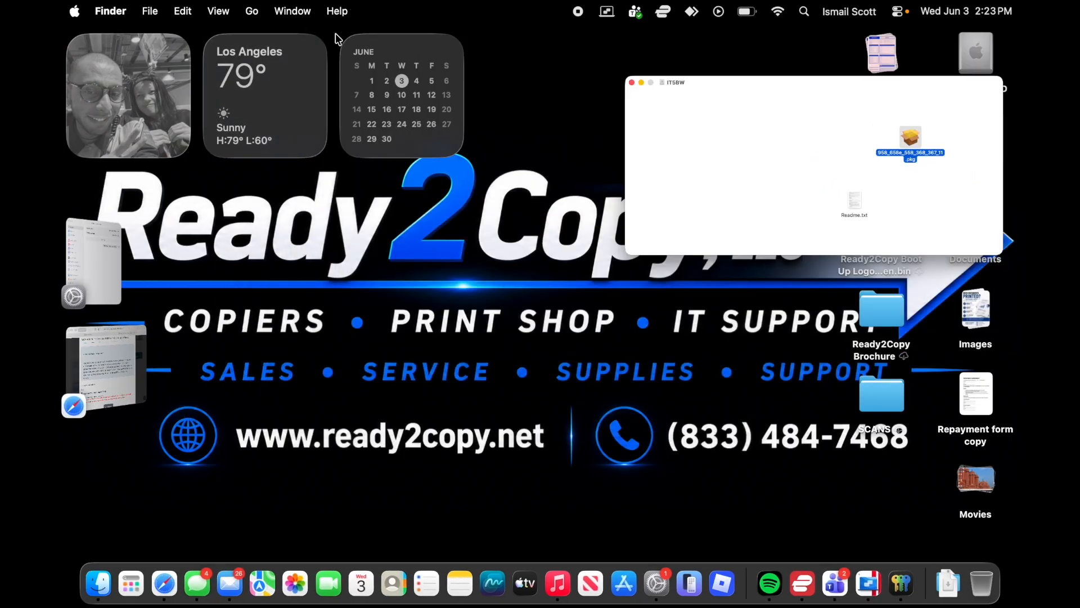
left_click(965, 153)
right_click(966, 153)
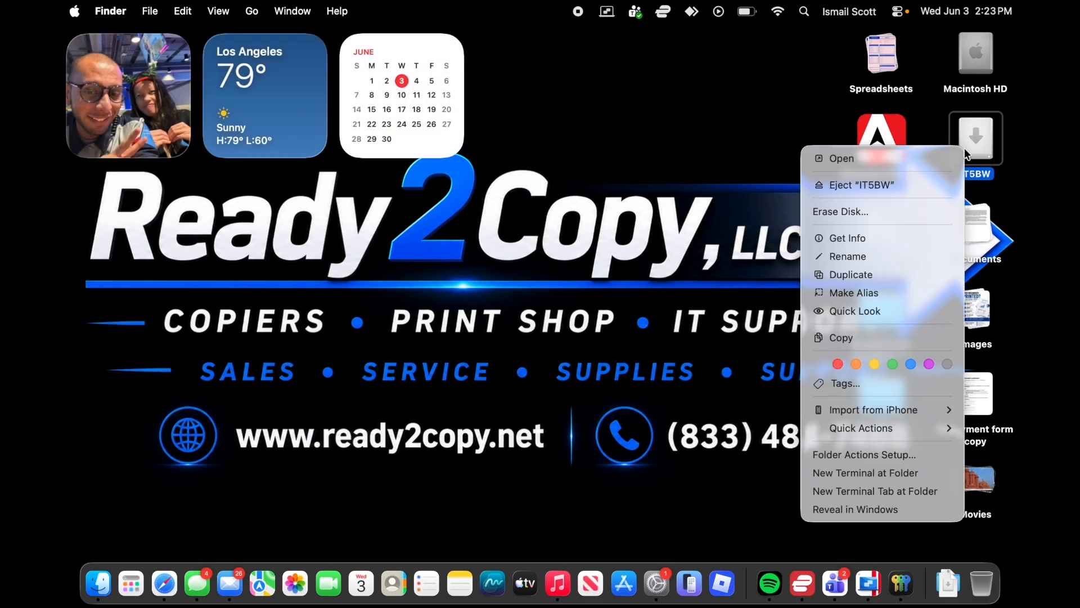
left_click(919, 180)
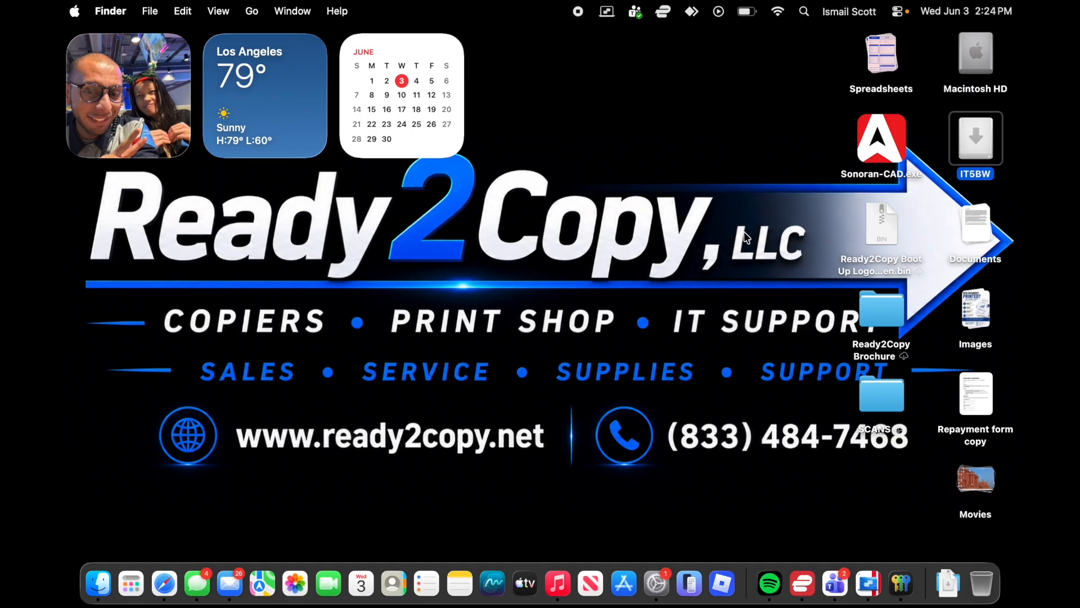
Switch to System Settings and start adding a printer by IP address in Printers & Scanners.
left_click(673, 221)
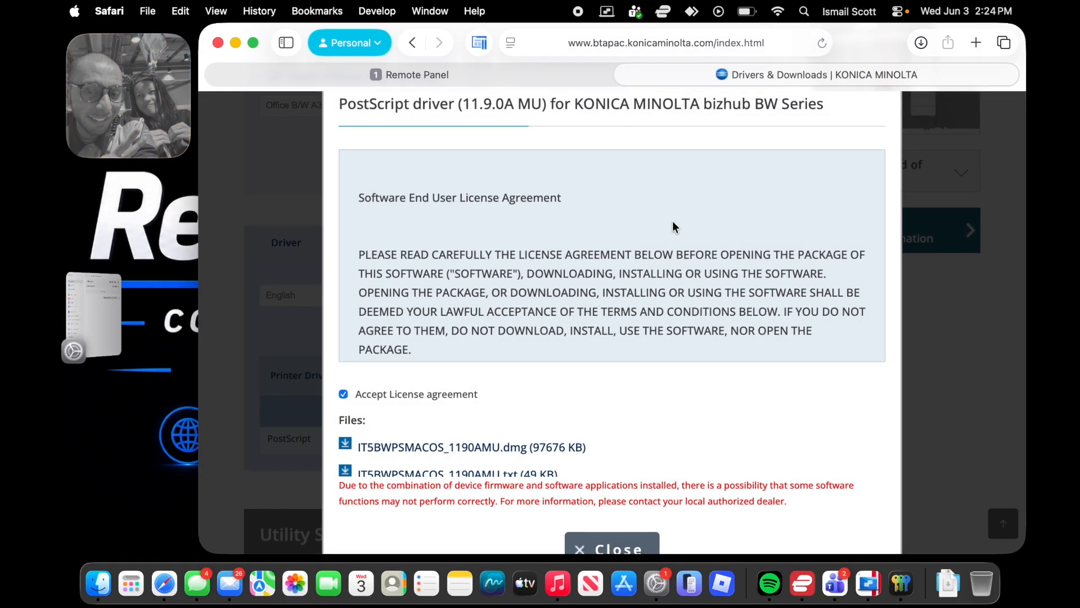
left_click(666, 562)
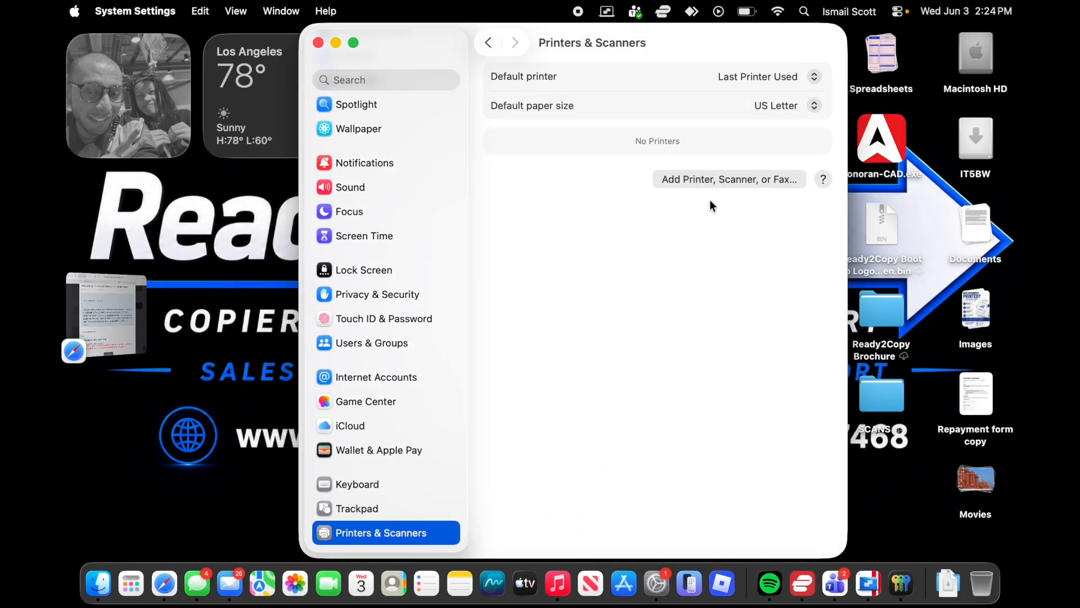
left_click(721, 181)
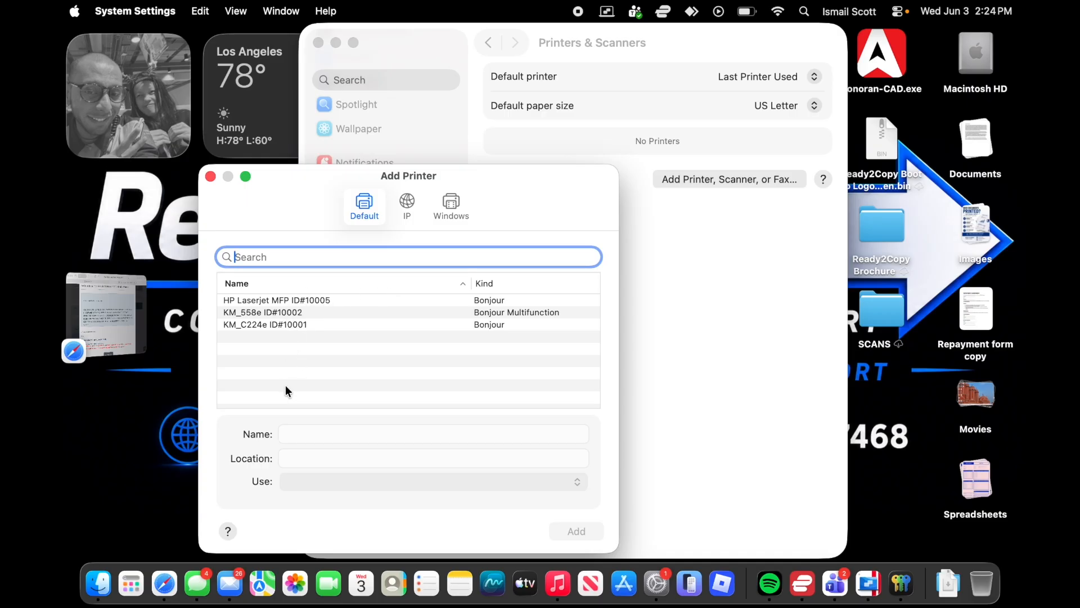
left_click(406, 202)
left_click(329, 266)
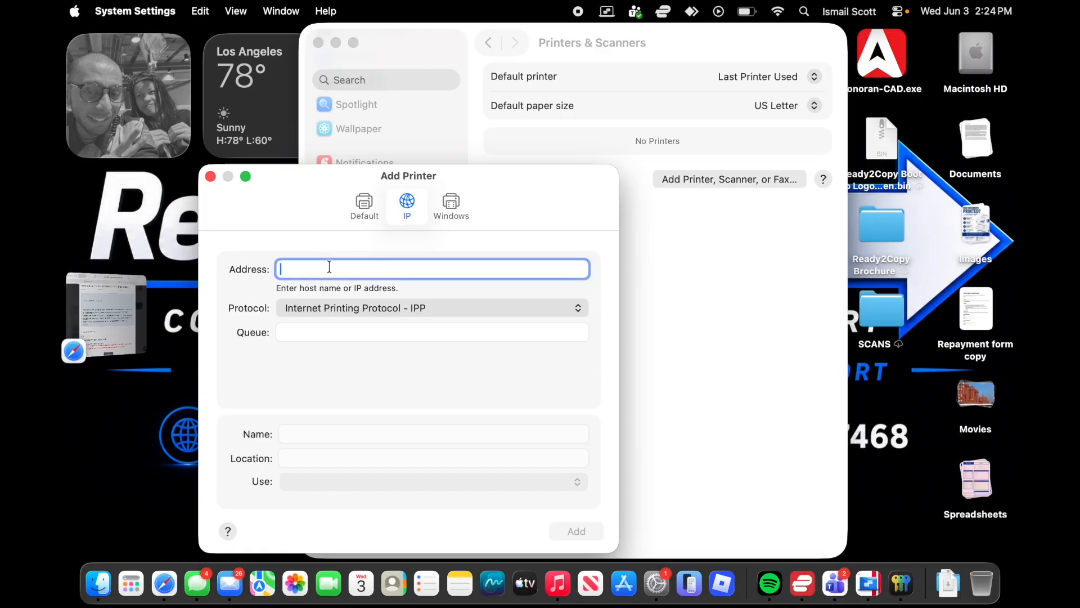
Switch to the printer's Remote Panel page in Safari, dismiss the Add Printer window, and look up the IPv4 address under Utility > Device Information.
left_click(121, 299)
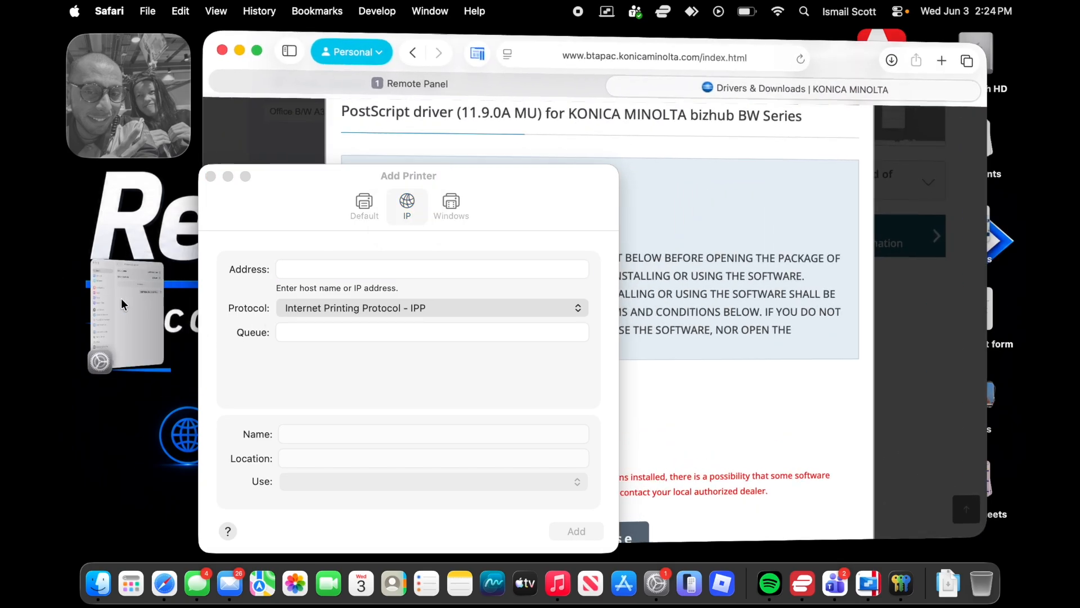
left_click(504, 69)
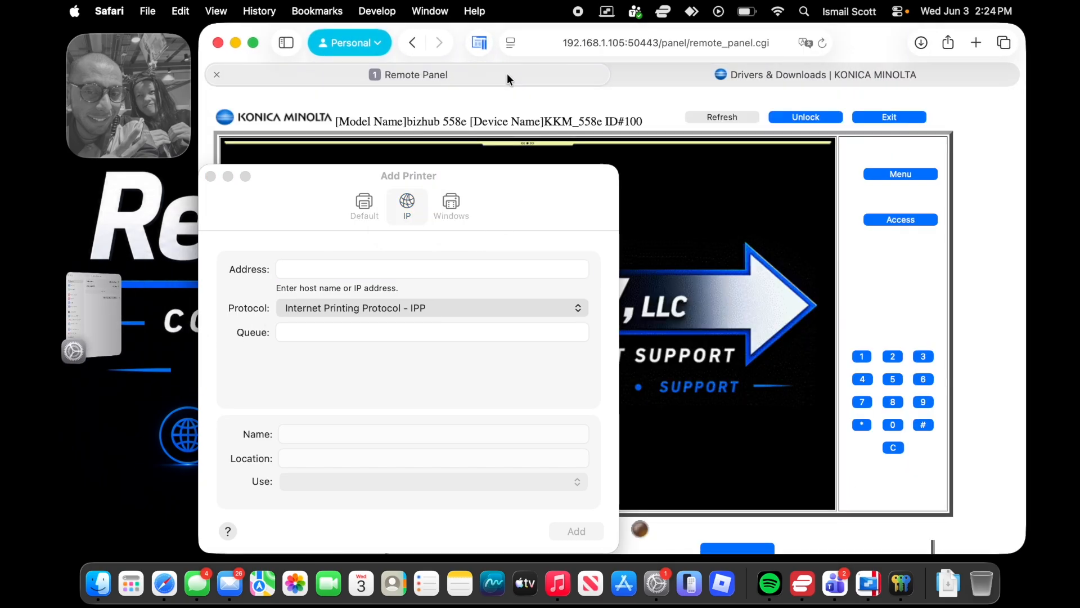
left_click(210, 175)
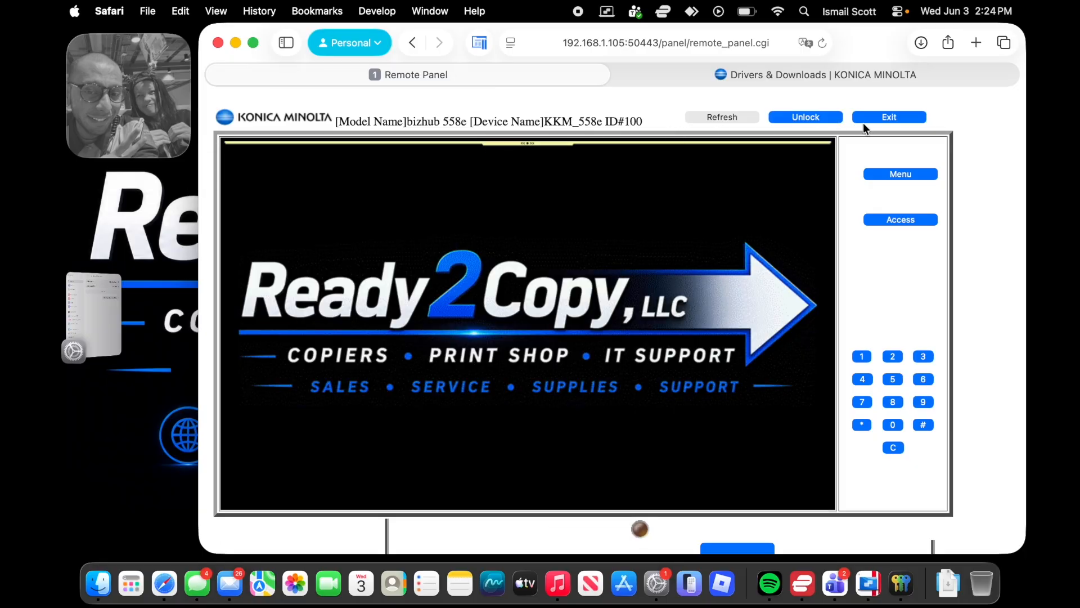
left_click(724, 116)
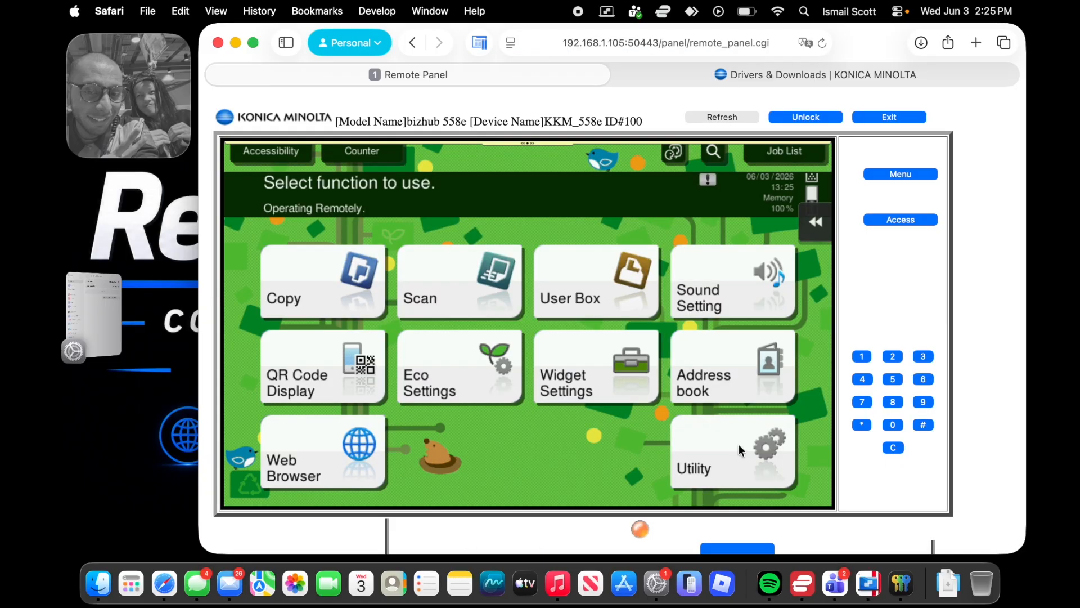
left_click(738, 444)
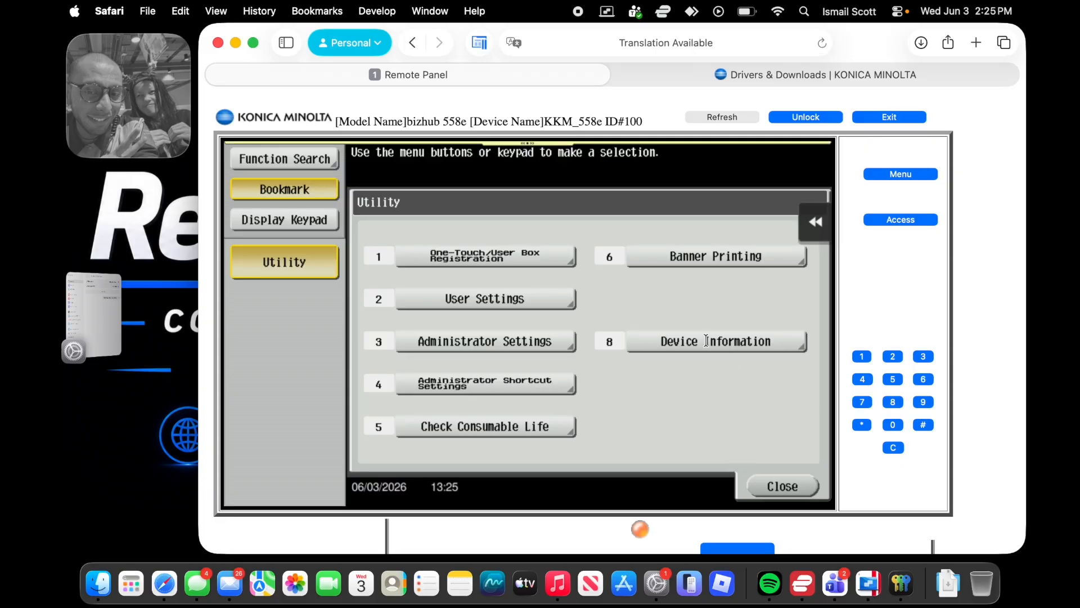
left_click(701, 341)
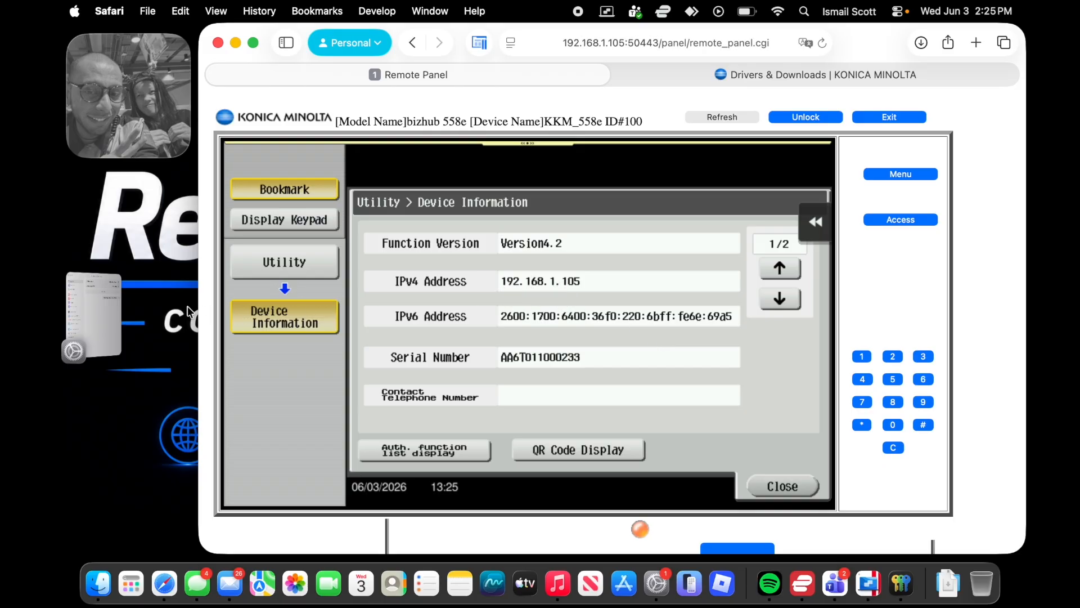
Return to System Settings, reopen the add-printer window, and enter 192.168.1.105 as the printer's address.
left_click(95, 314)
left_click(718, 176)
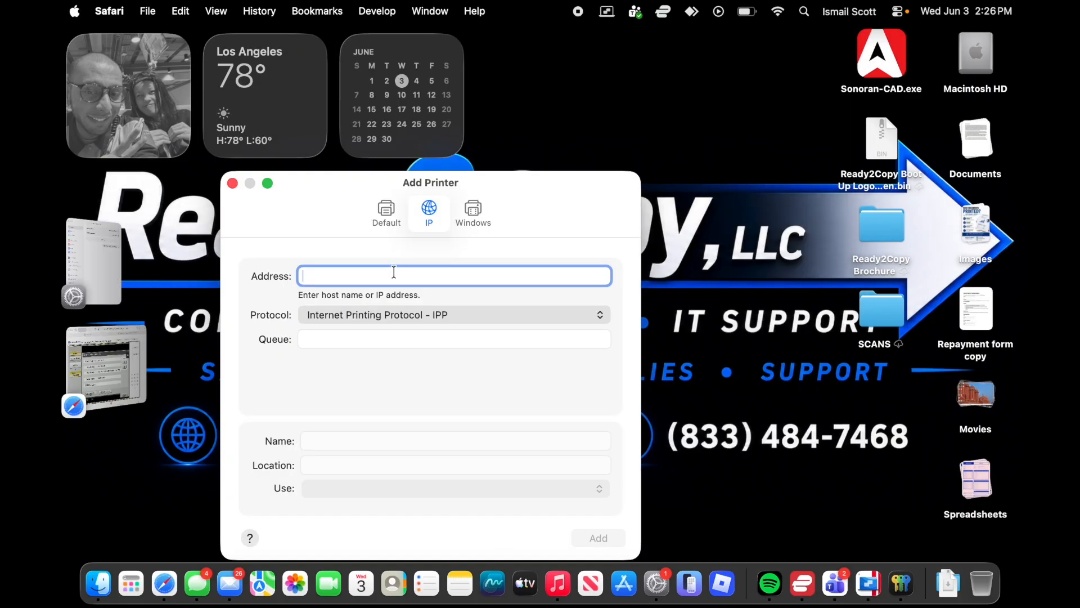
type("1")
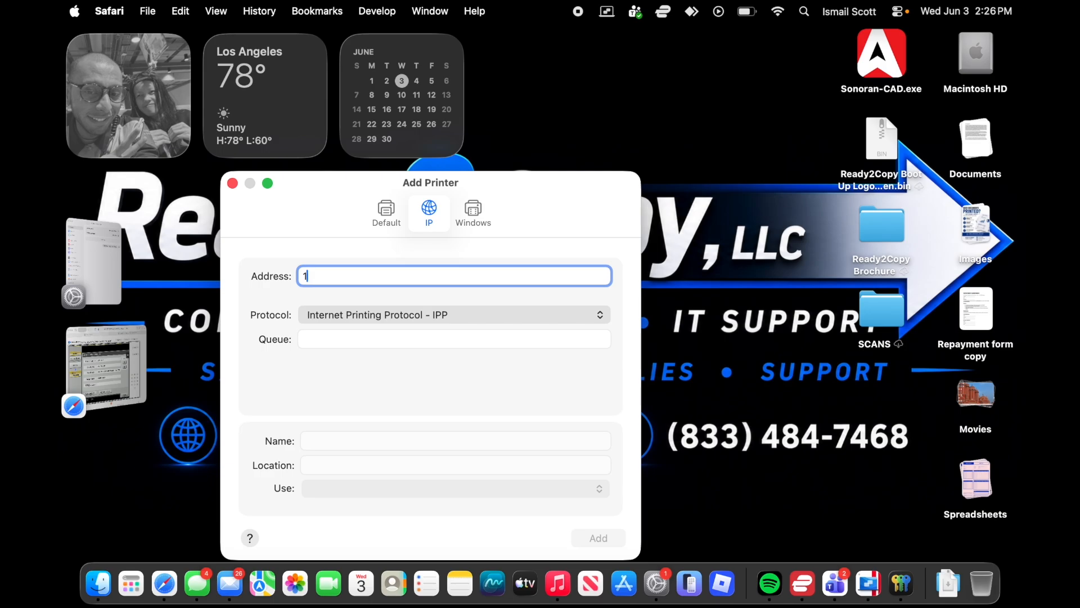
type("92.168.1.")
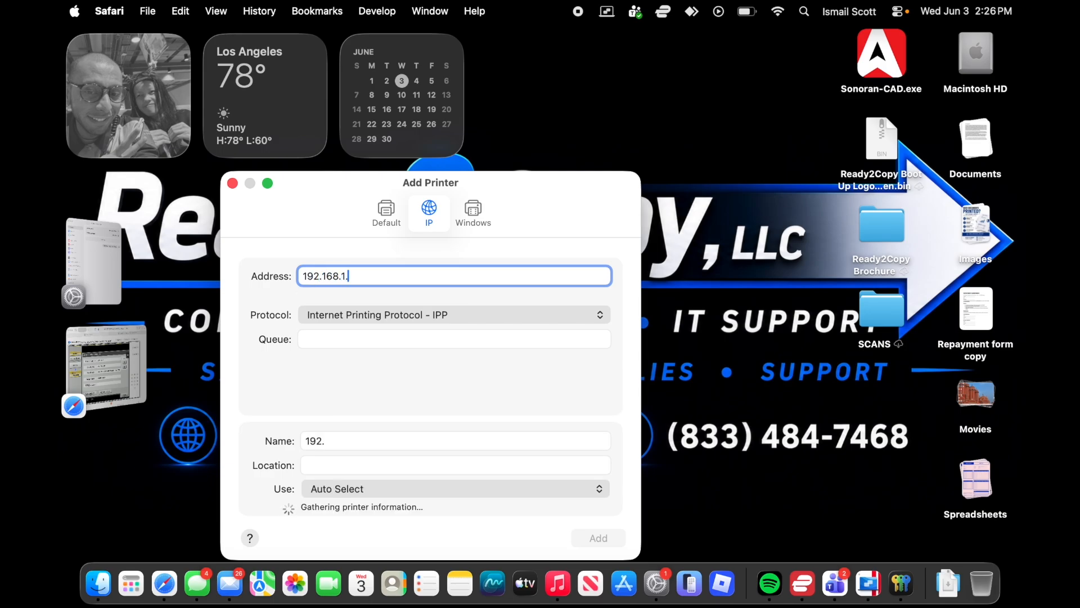
left_click(99, 386)
left_click_drag(545, 178, 511, 174)
type("105")
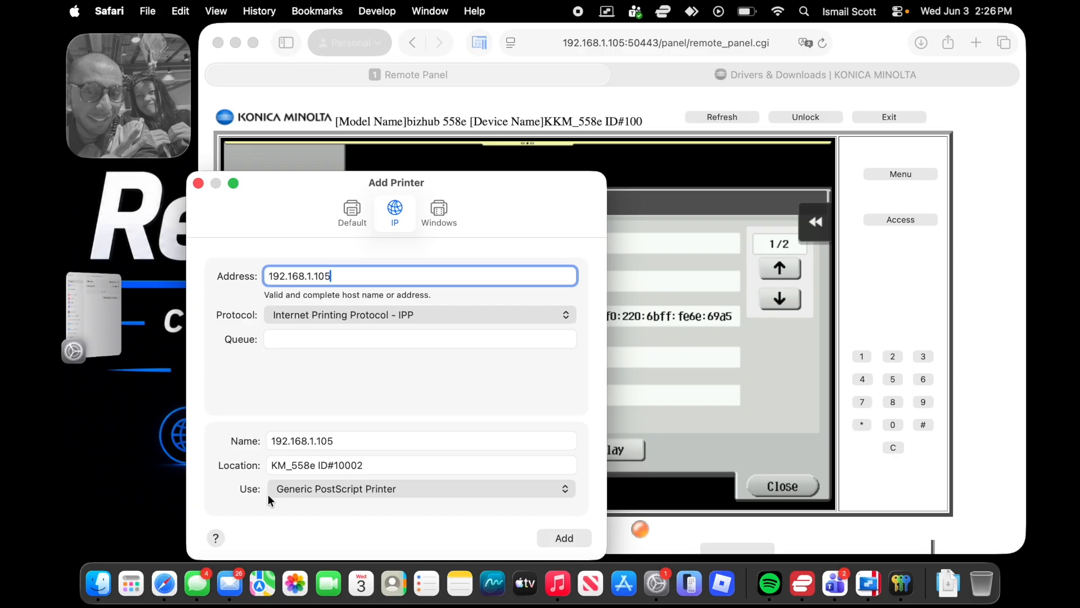
Choose the KONICA MINOLTA 558e PS driver by filtering the printer software for 558e, and add the printer.
left_click(322, 488)
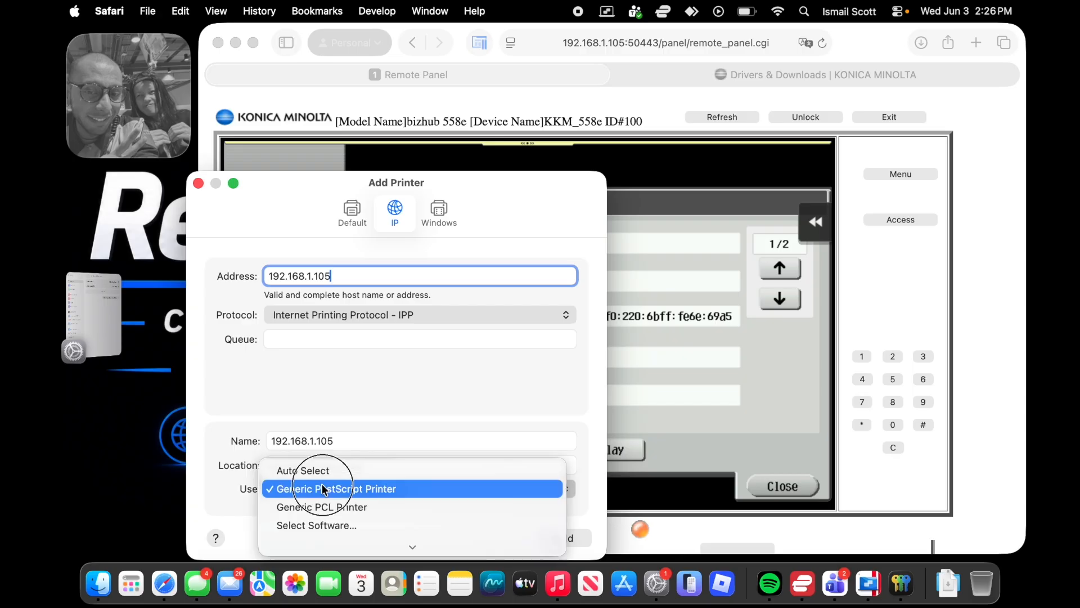
left_click(321, 524)
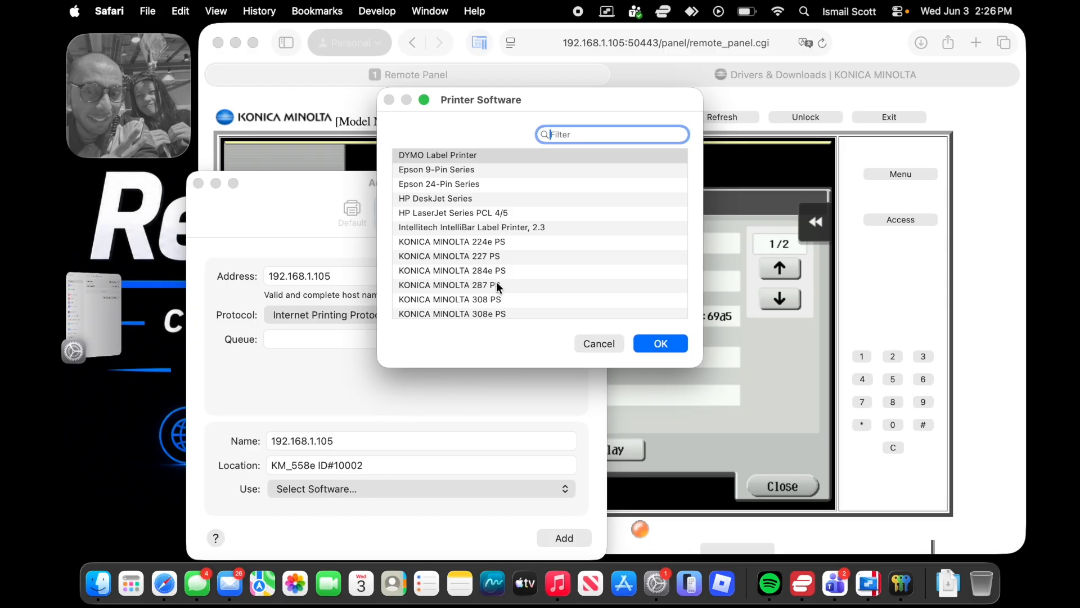
type("558e")
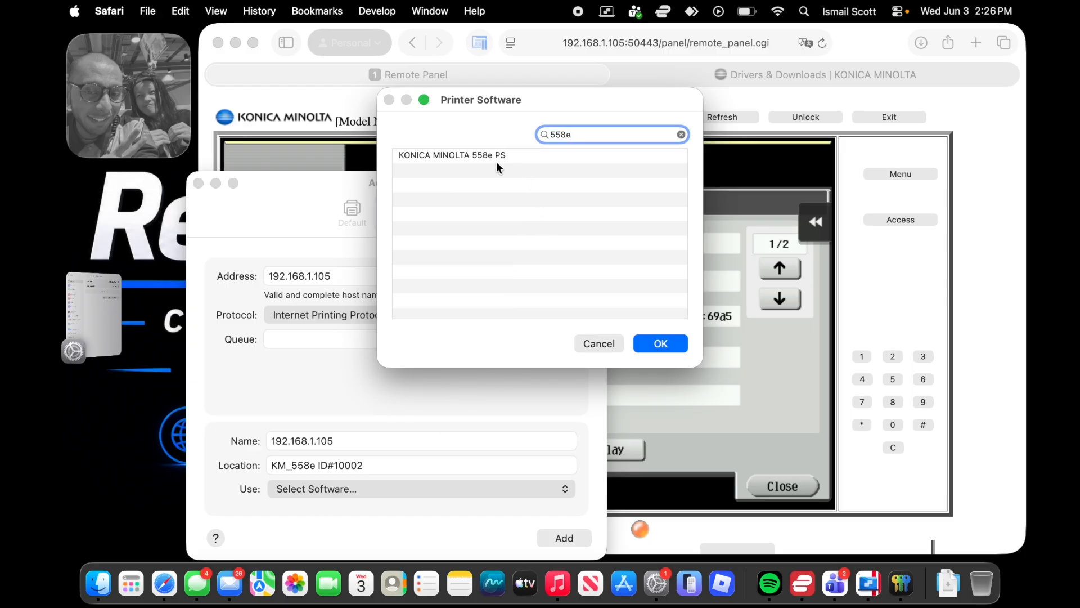
left_click(474, 154)
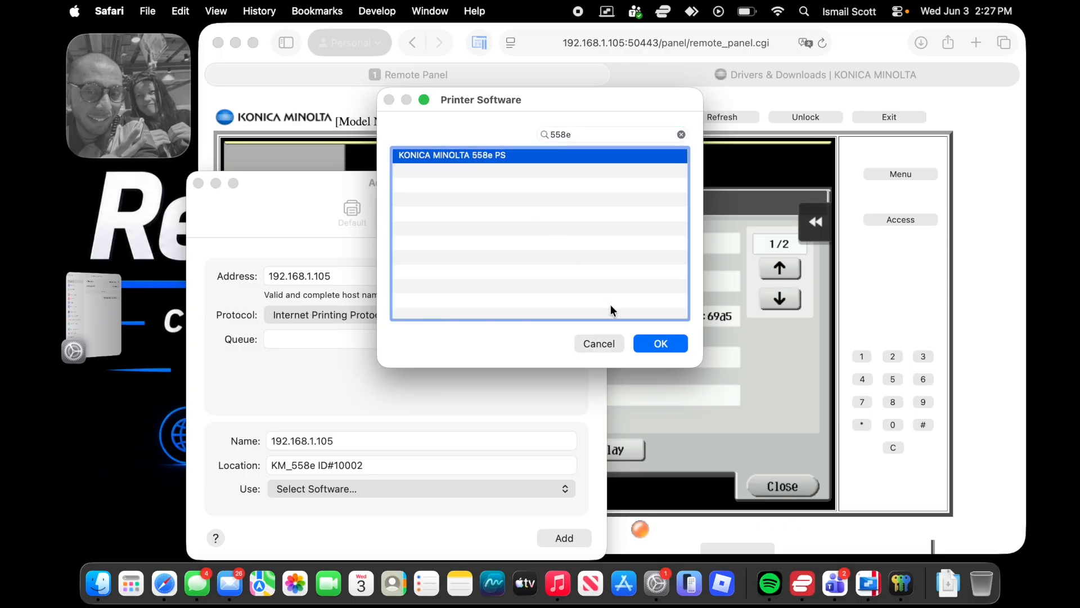
left_click(656, 346)
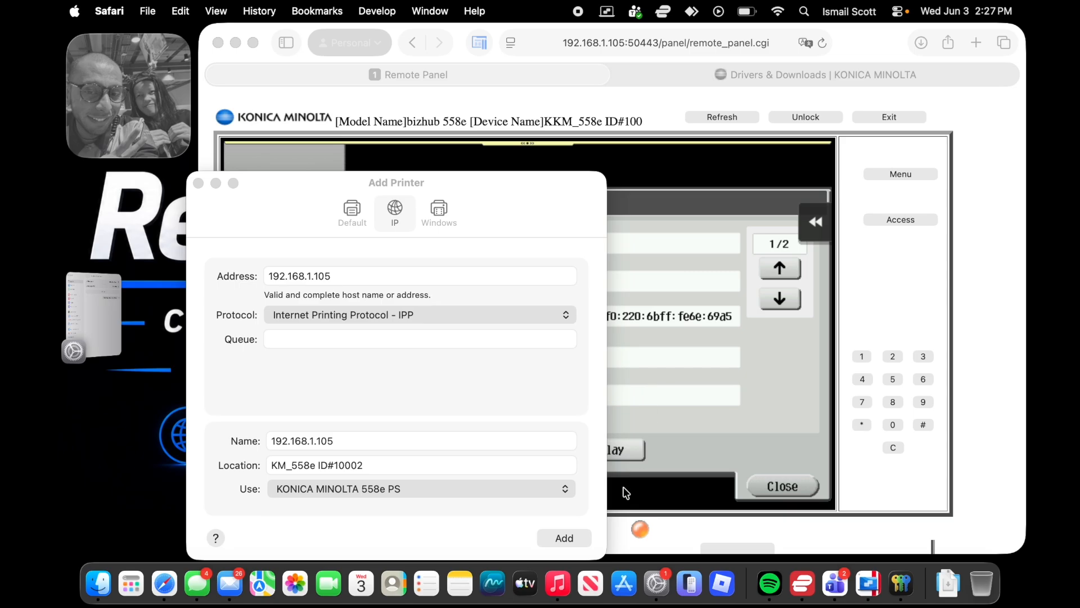
left_click(563, 536)
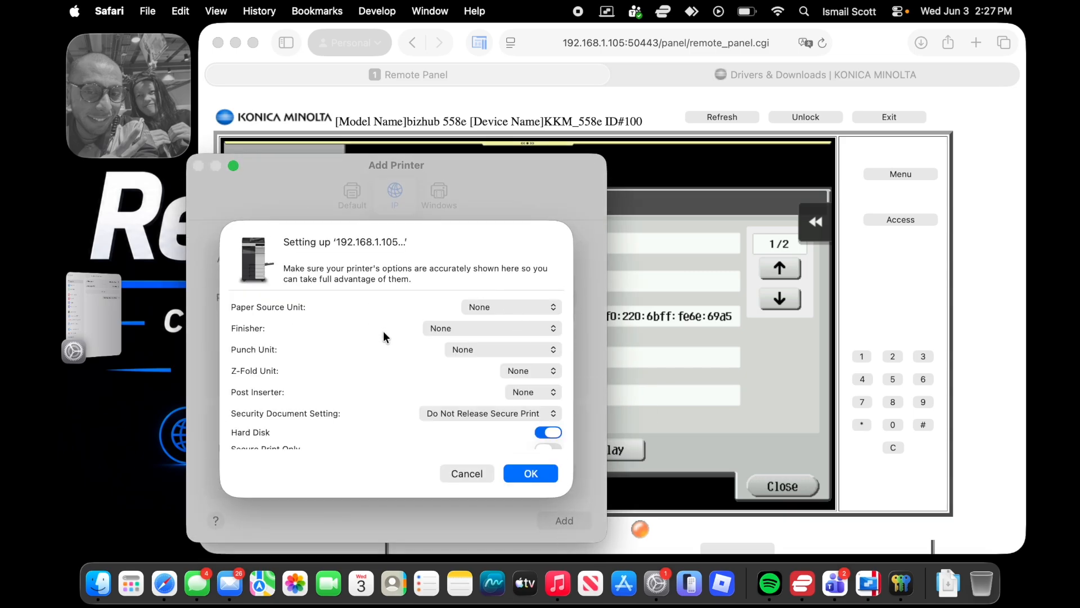
Set the Finisher to FS-536, Punch Unit to PK-520 (2/3-Hole) and Paper Source Unit to PC-415, and confirm the printer setup.
scroll(383, 348, "down", 3)
scroll(383, 349, "up", 3)
left_click(447, 328)
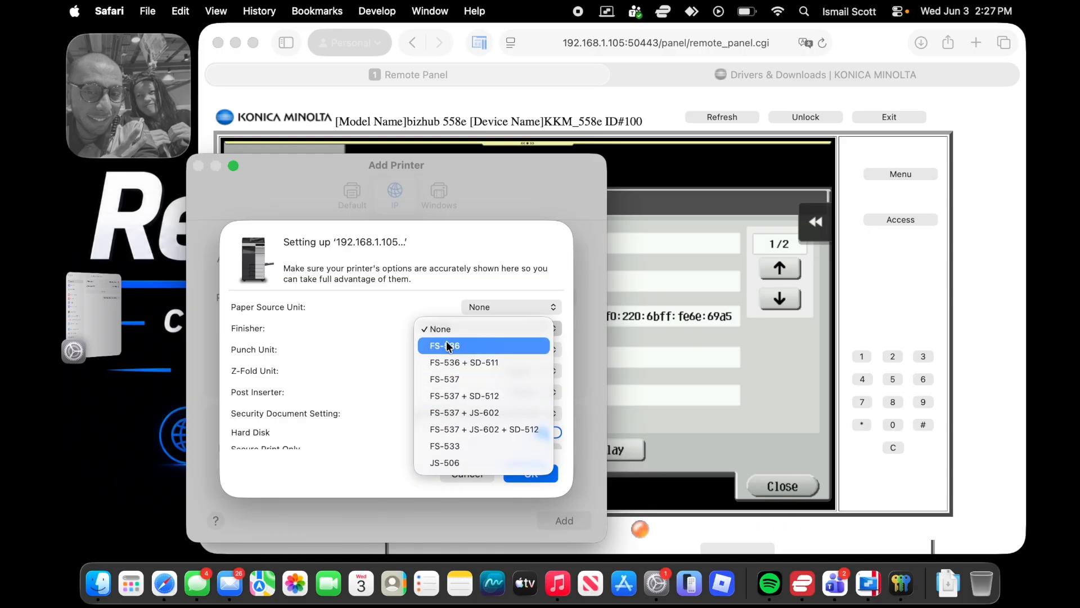
left_click(437, 350)
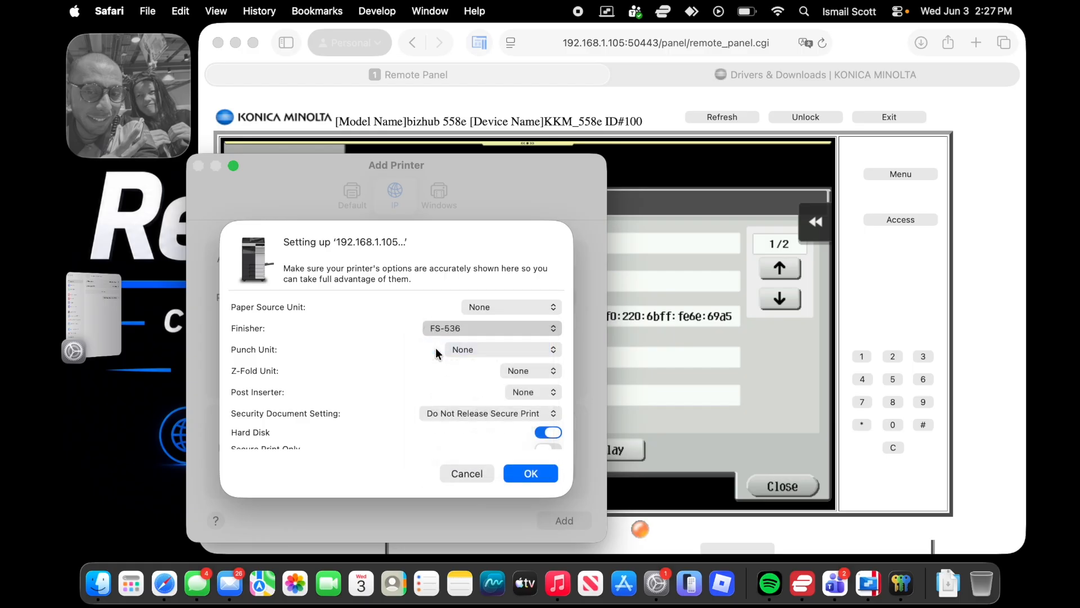
left_click(476, 350)
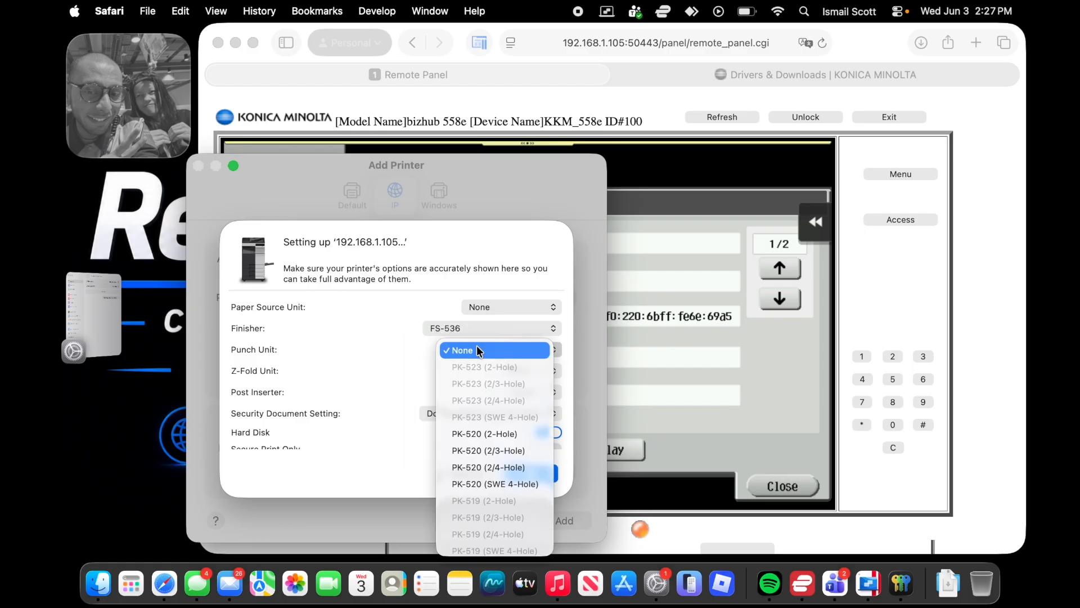
left_click(465, 453)
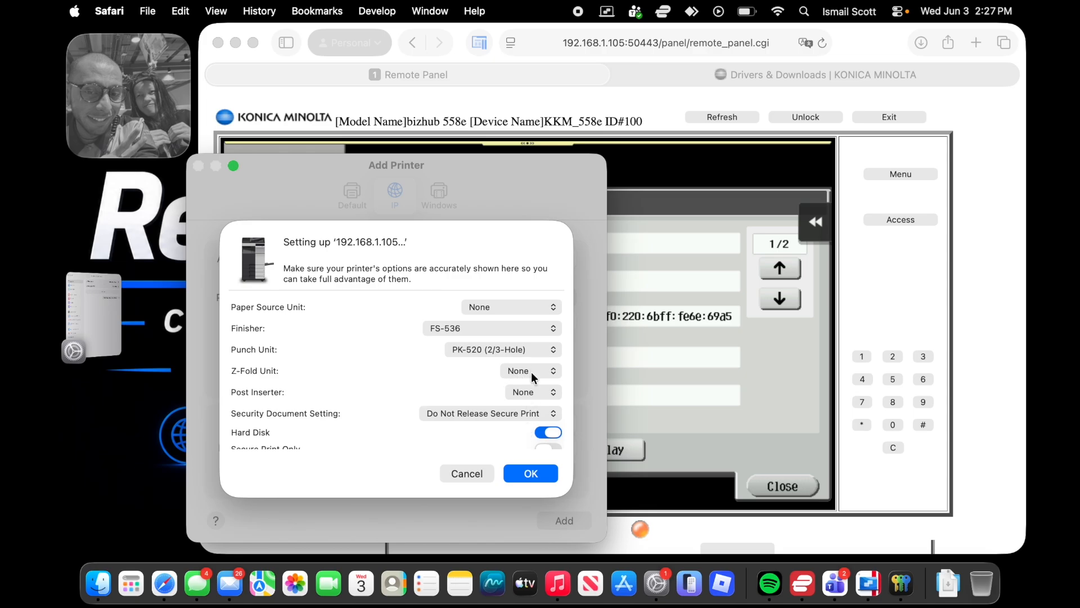
left_click(479, 308)
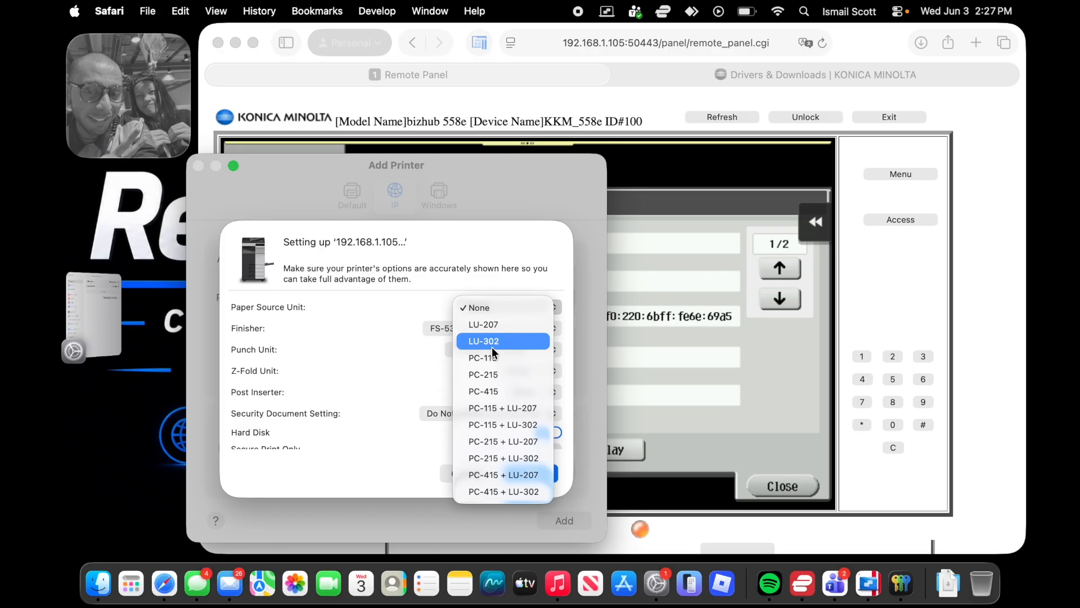
left_click(484, 389)
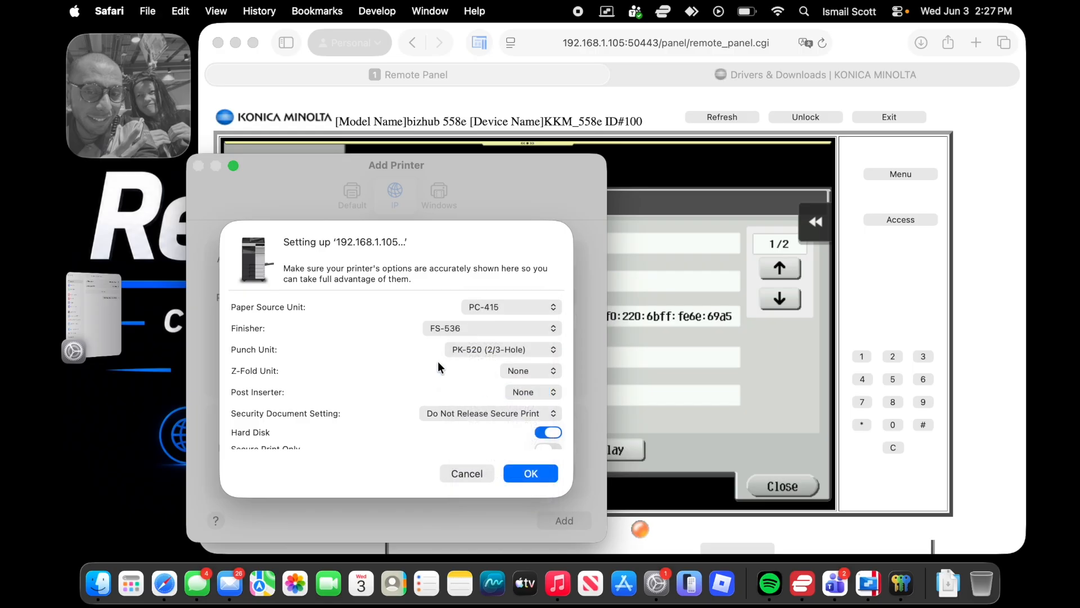
left_click(531, 473)
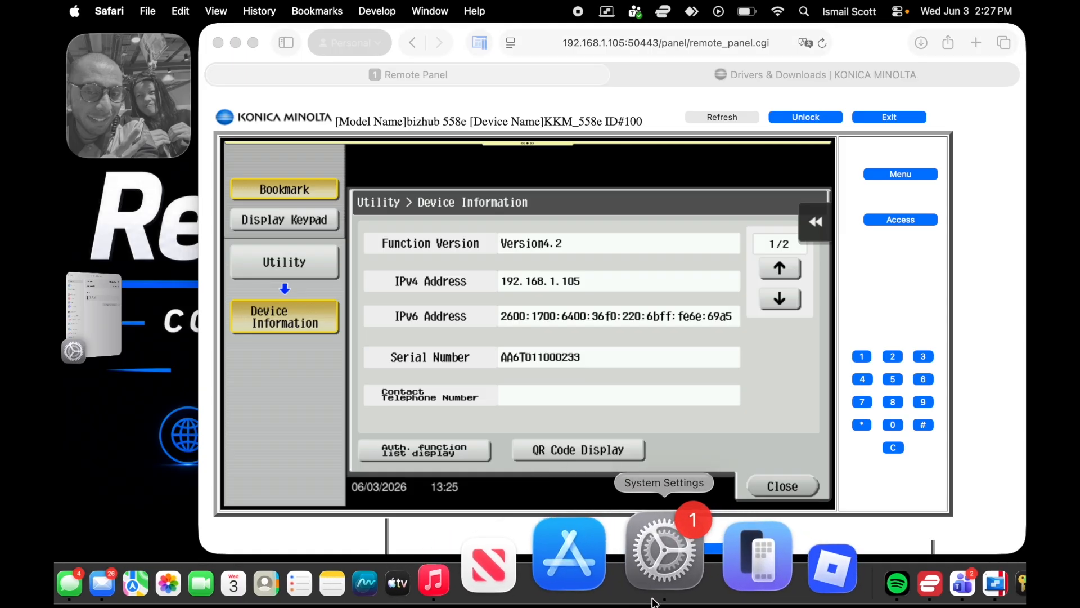
Review the hardware options of the 192.168.1.105 printer in Printers & Scanners and close them without changes.
left_click(663, 557)
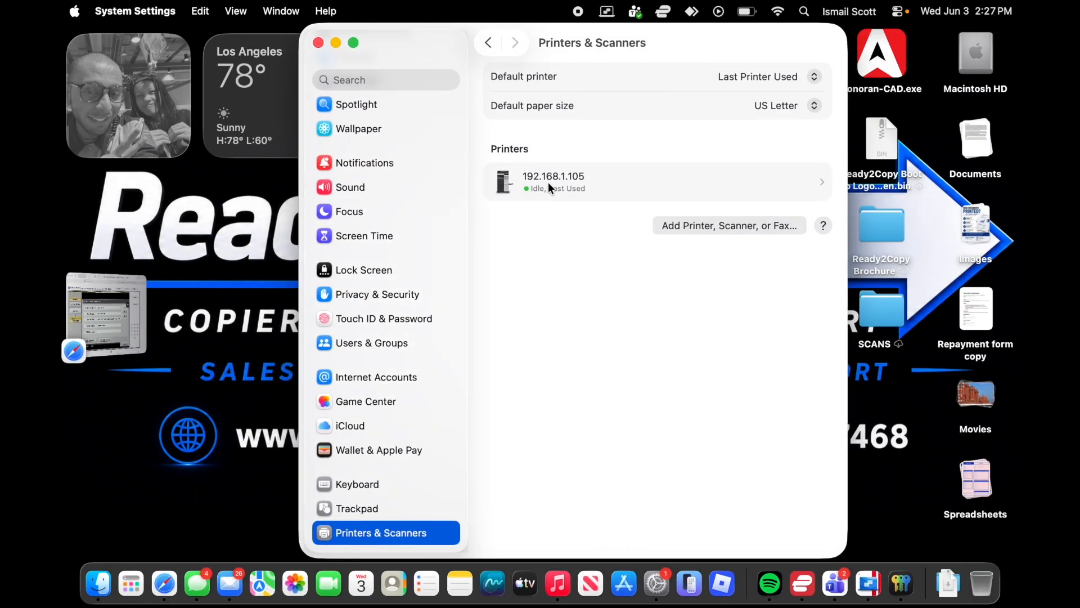
left_click(548, 182)
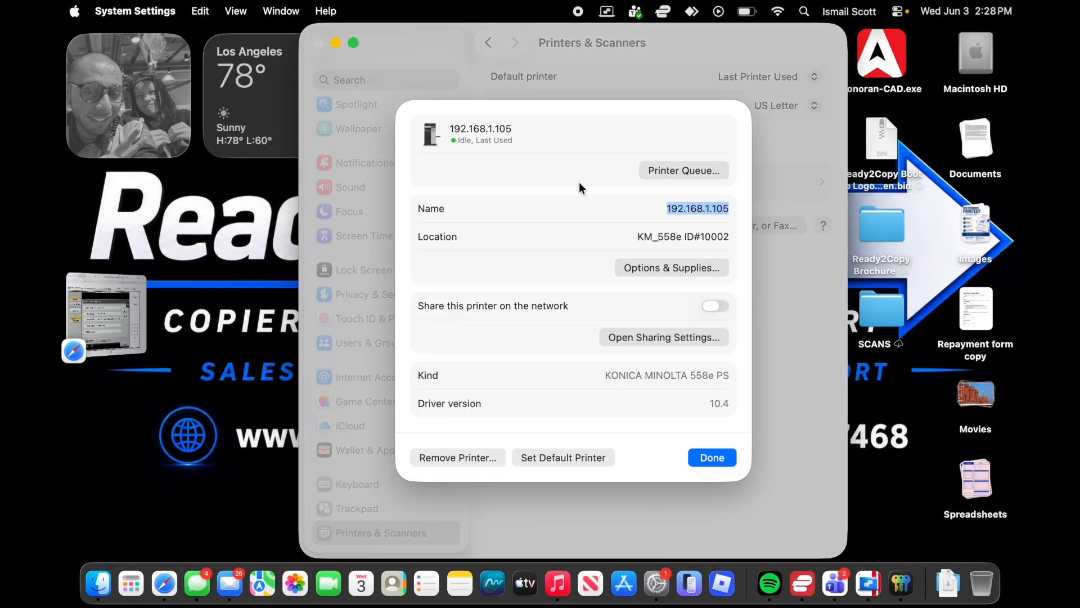
left_click(656, 268)
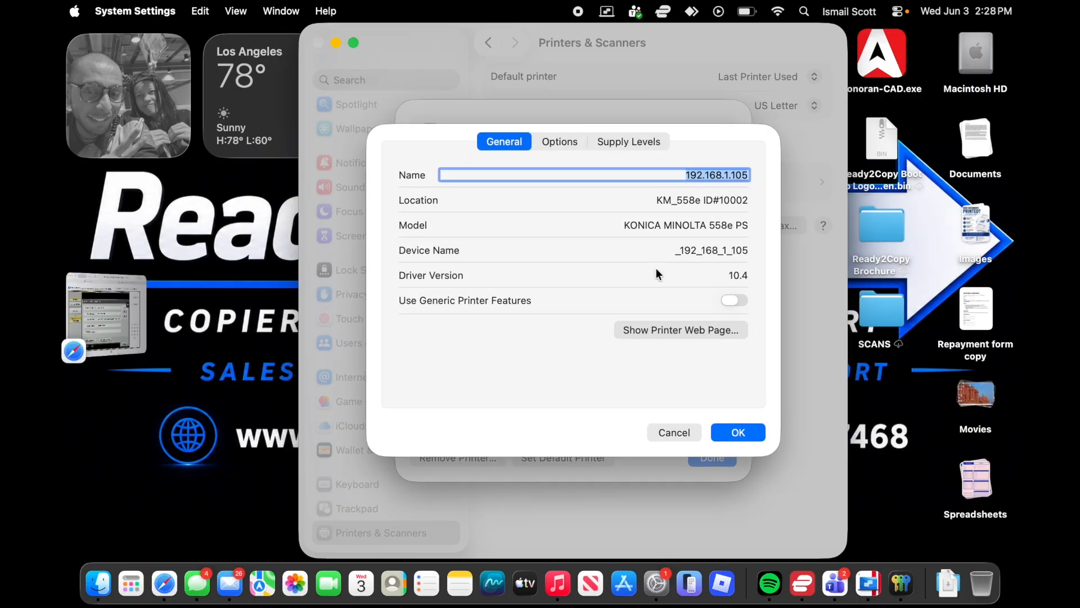
left_click(559, 142)
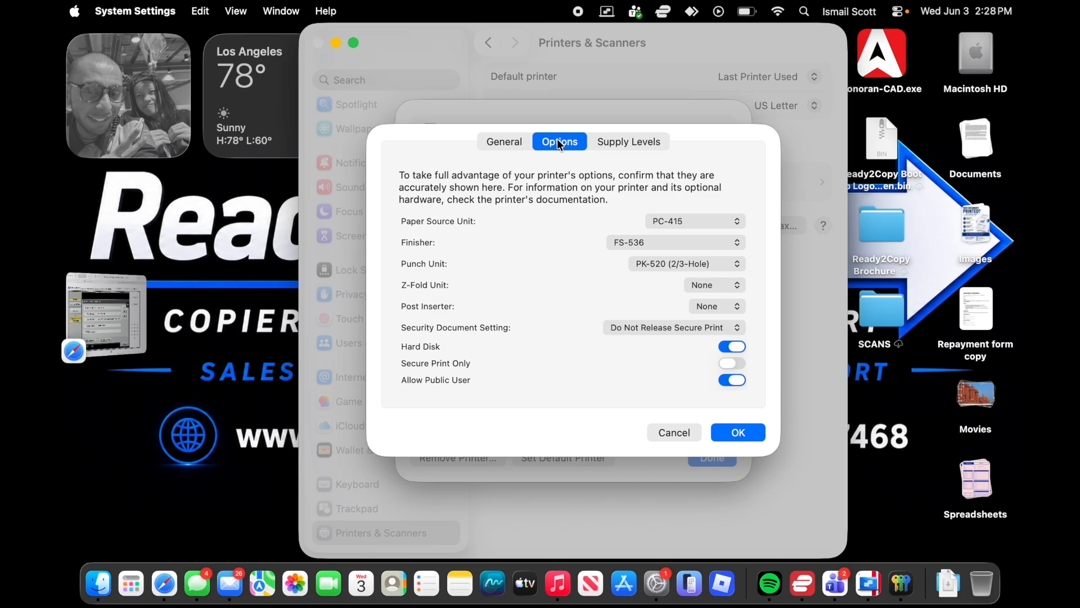
left_click(674, 431)
Open the print queue of the 192.168.1.105 printer and print a test page.
left_click(686, 170)
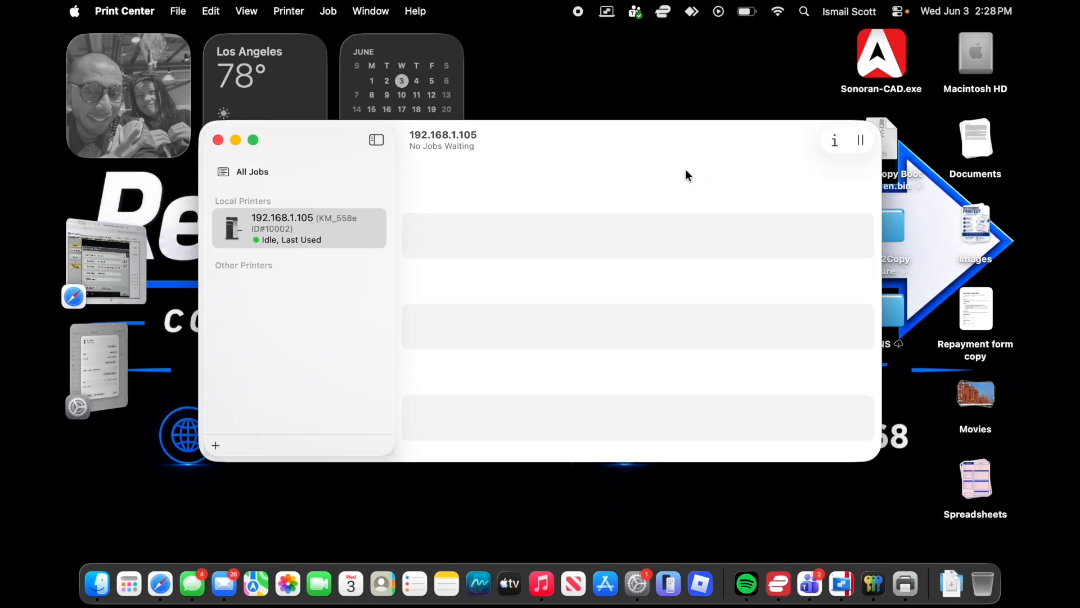
left_click(288, 11)
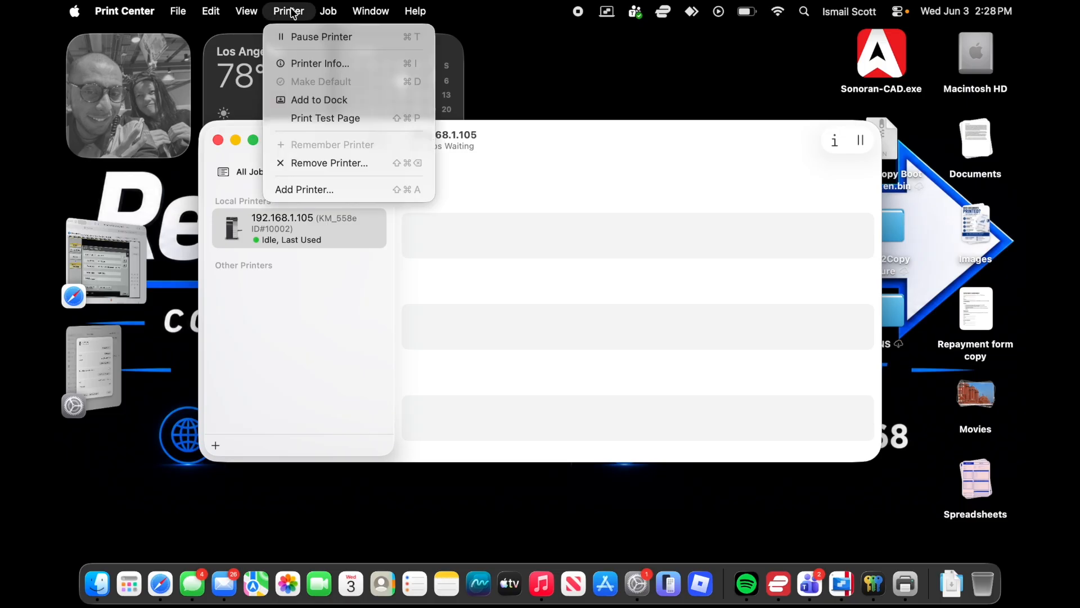
left_click(313, 117)
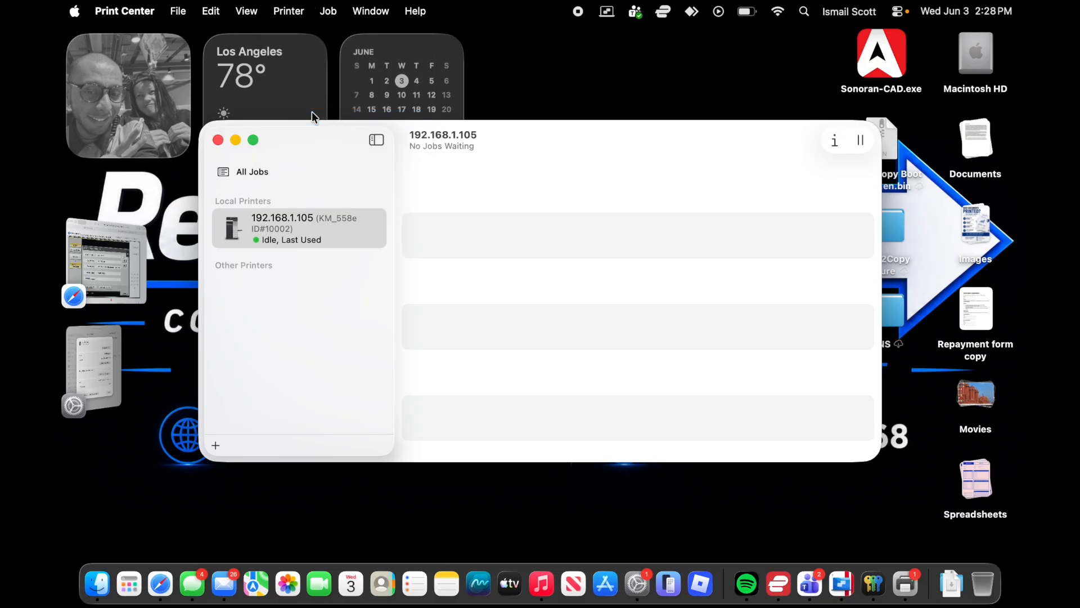